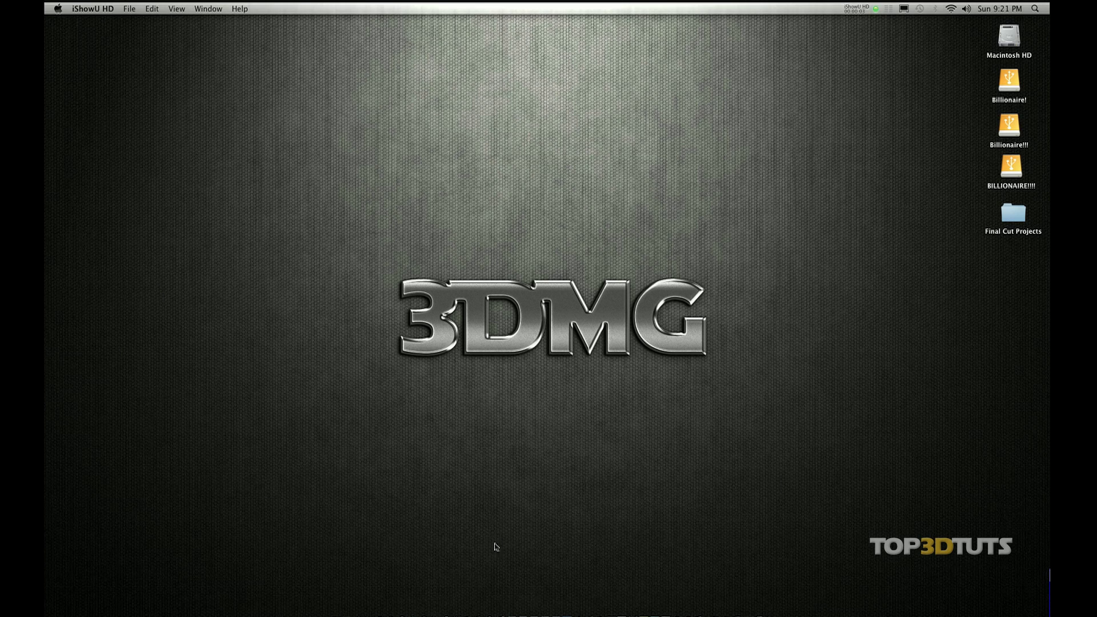
Launch Final Cut Pro from the Dock and let the empty Untitled Project 1 load.
click(501, 613)
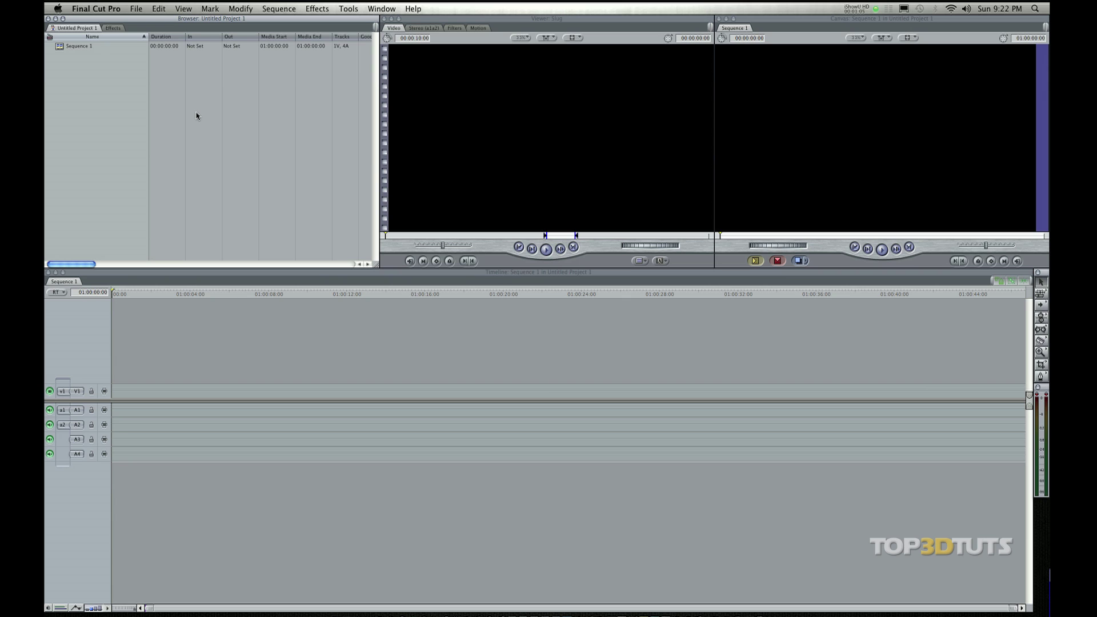
click(114, 9)
mouse_move(159, 10)
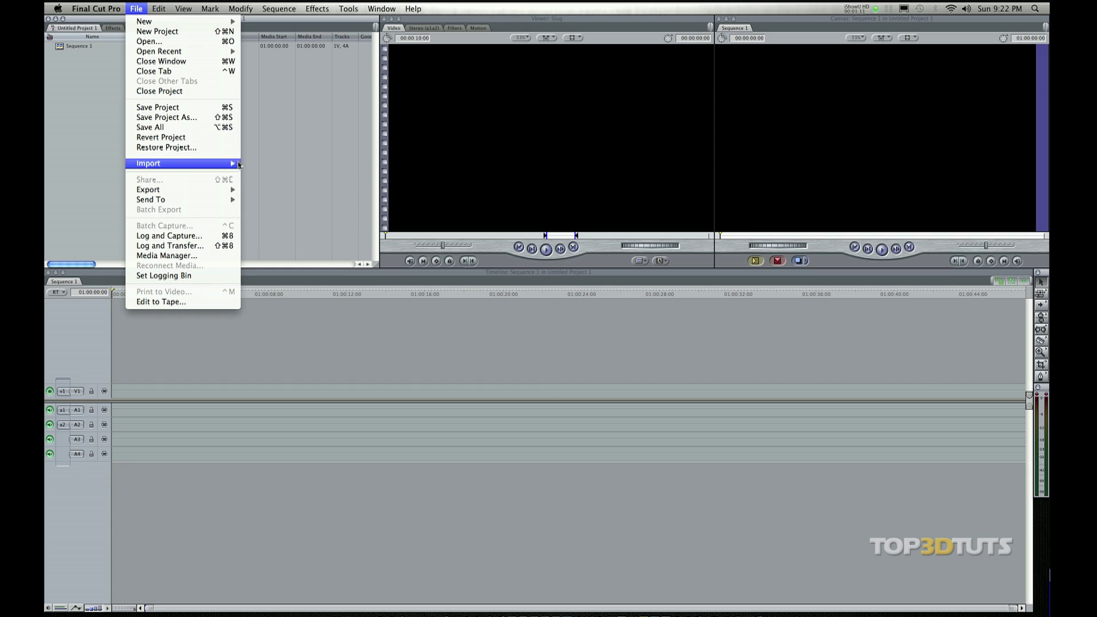
key(Escape)
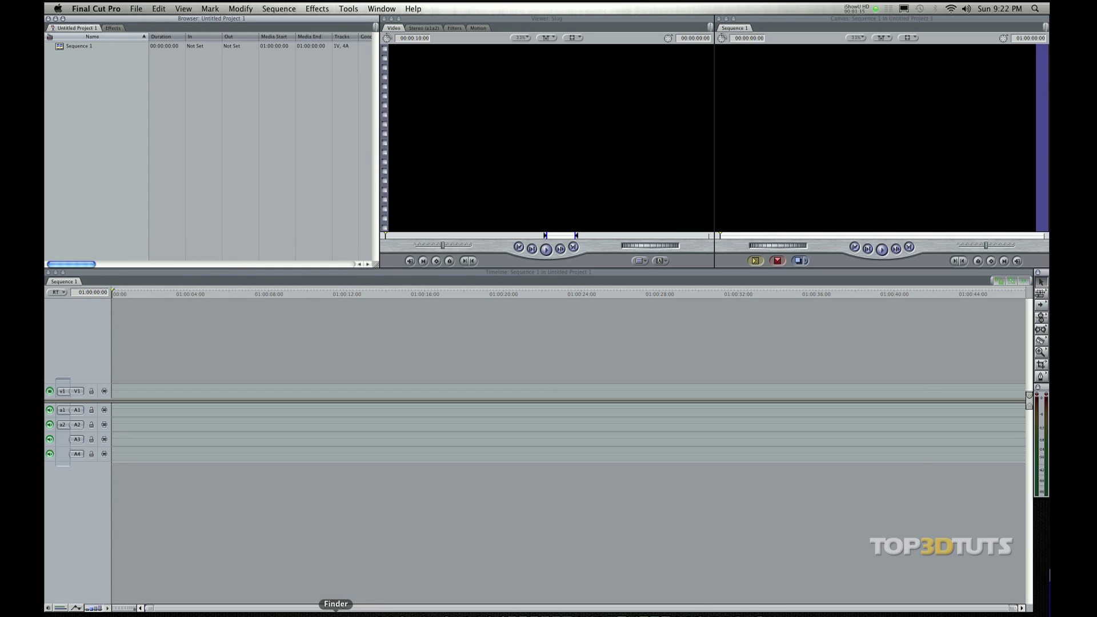
Drag 3DMG_Glass_Shatter_Top3DTuts_Promo.h264.mov from the Finder folder into the Final Cut Pro Browser.
click(336, 614)
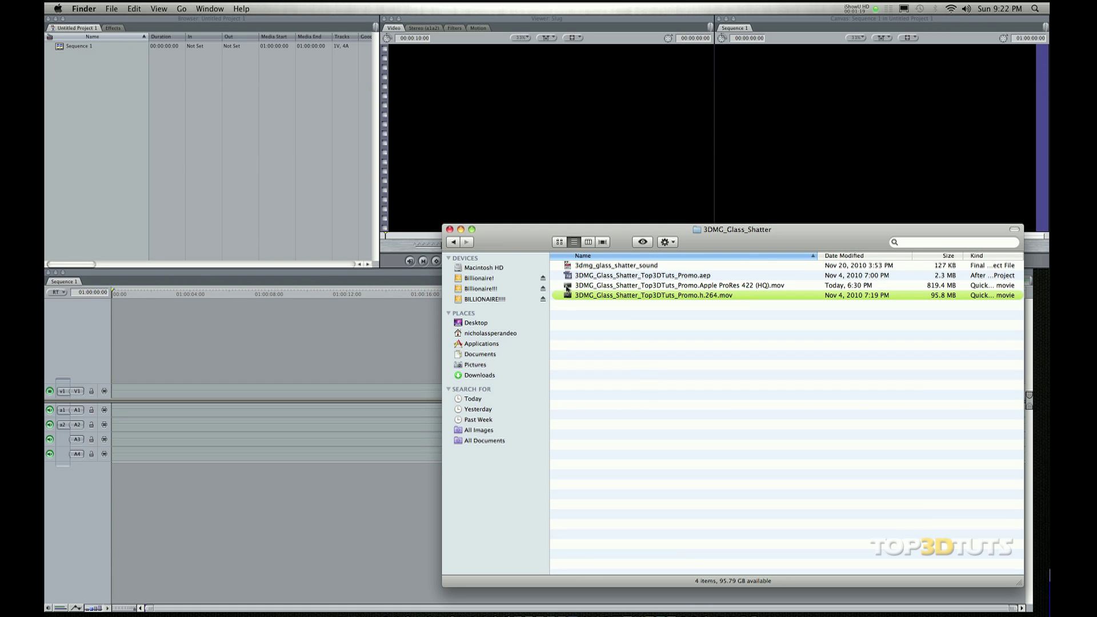
drag(567, 289, 126, 104)
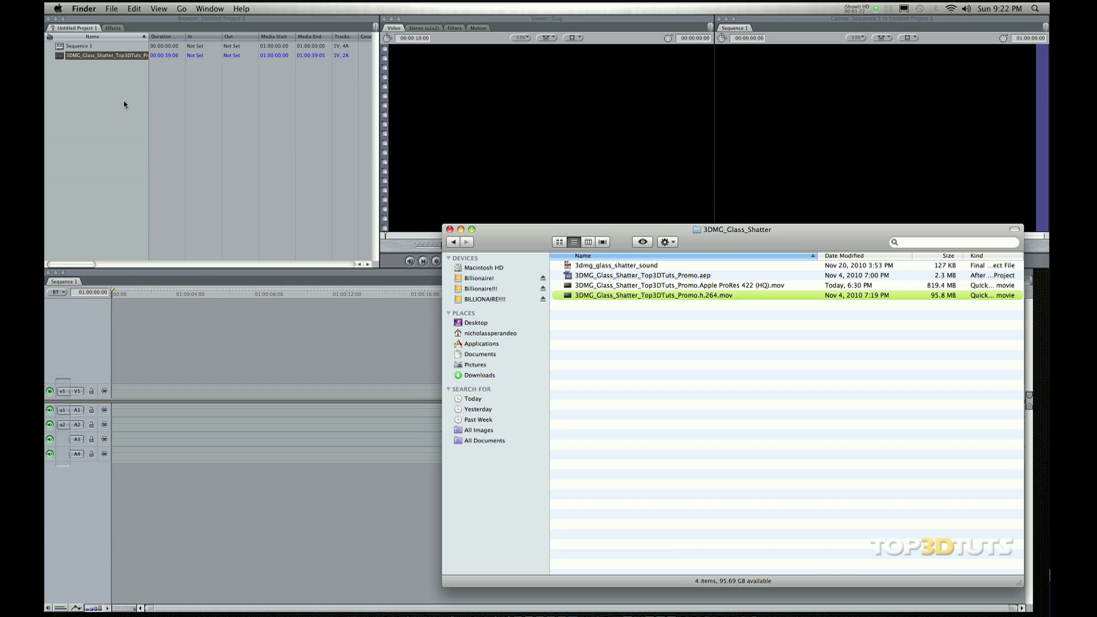
click(93, 108)
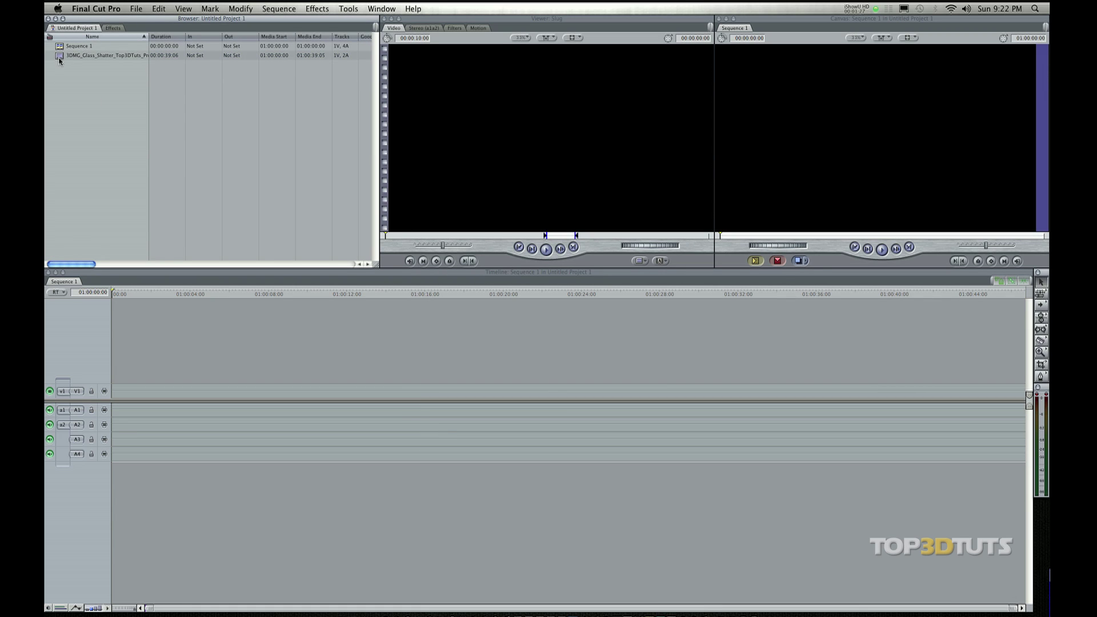
Open the glass-shatter promo clip in the Viewer, leaving its name unchanged.
double_click(59, 57)
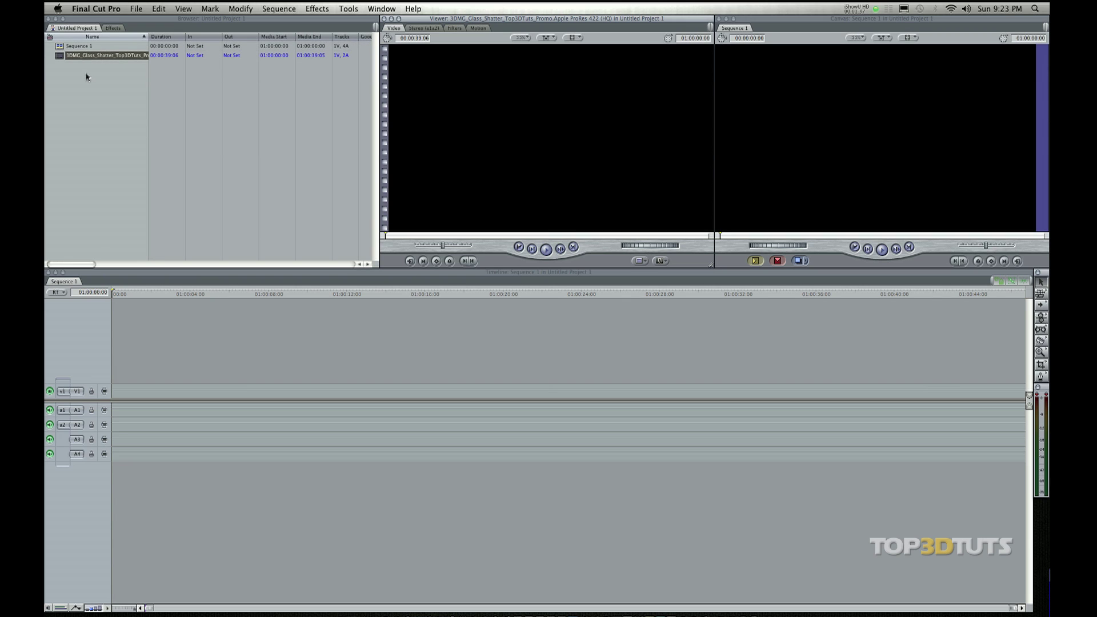
click(96, 55)
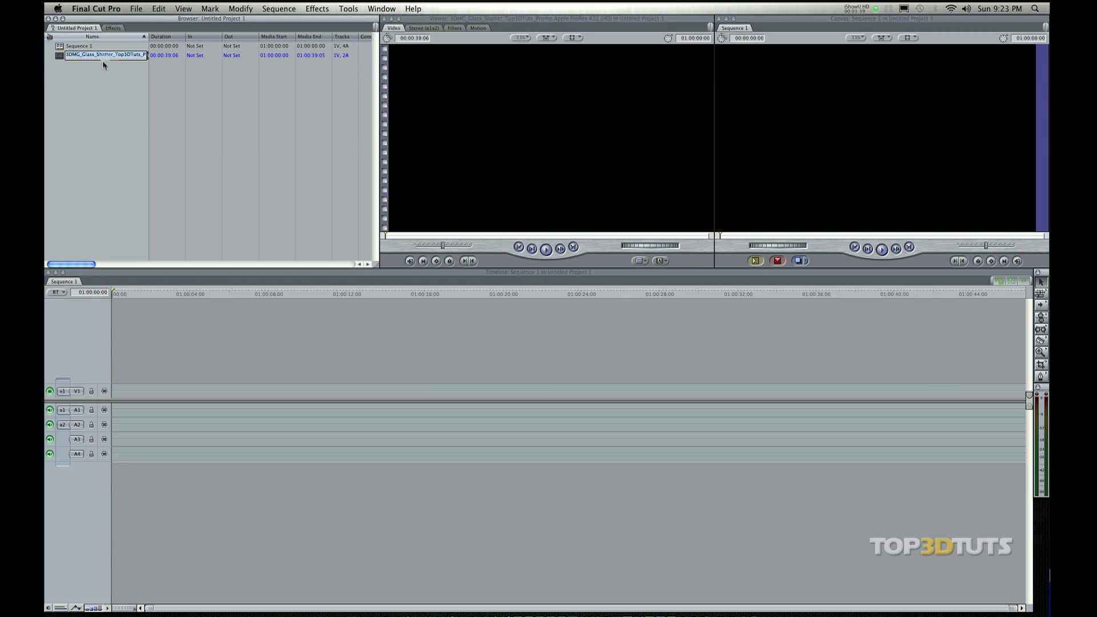
drag(115, 56, 130, 56)
click(119, 81)
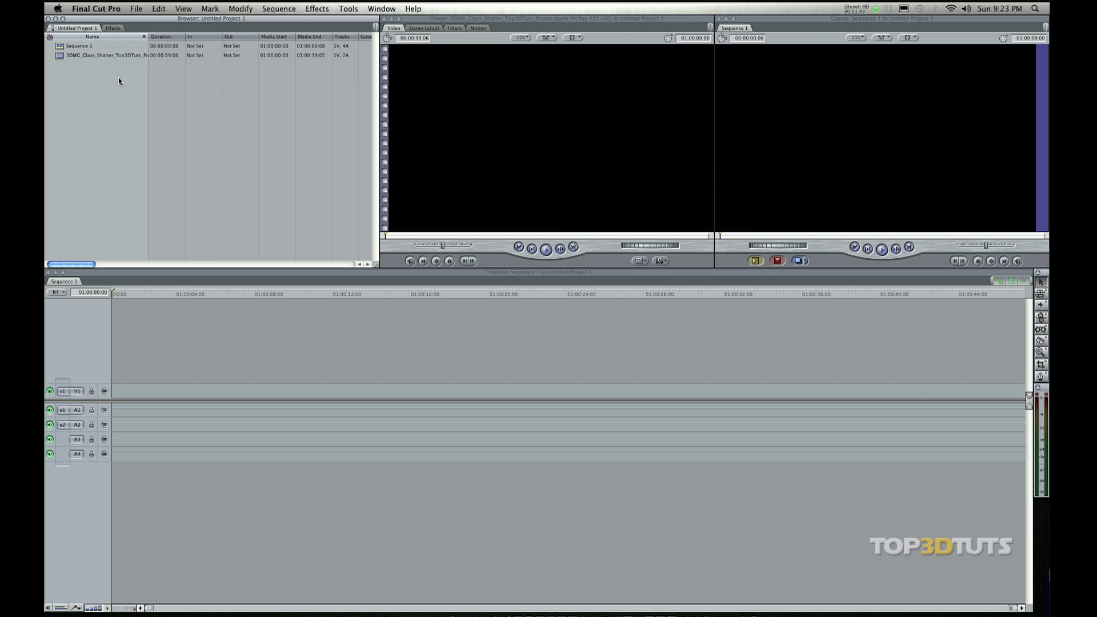
click(61, 57)
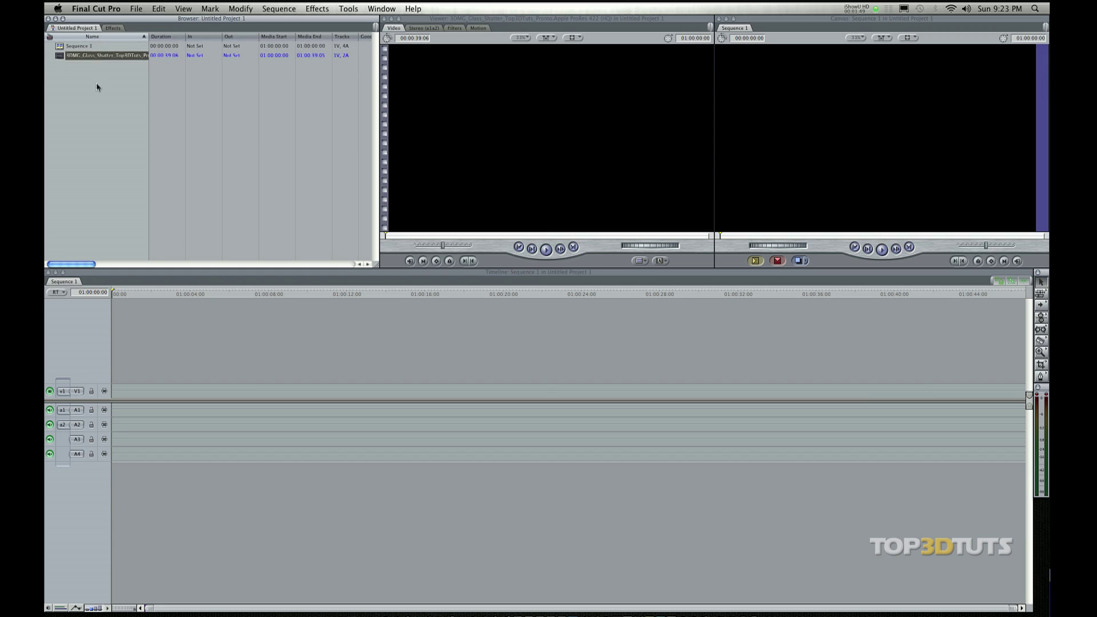
double_click(60, 57)
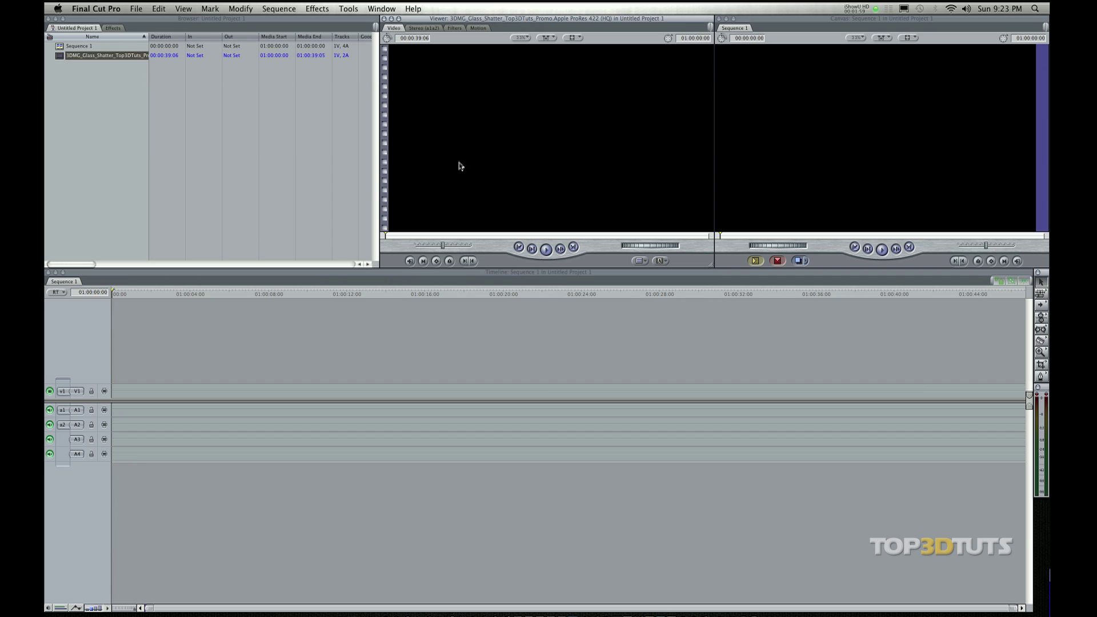
Scrub the Viewer to 01:00:04:15, where the glass is shattering.
drag(387, 238, 416, 237)
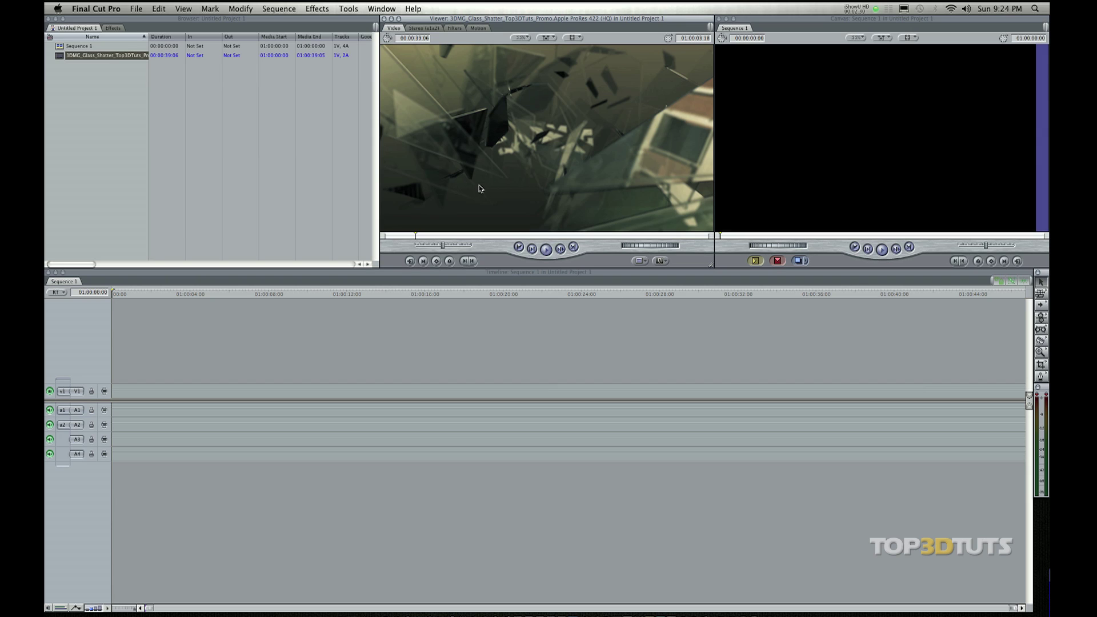
mouse_move(416, 237)
mouse_down()
mouse_move(404, 236)
mouse_move(423, 237)
mouse_up()
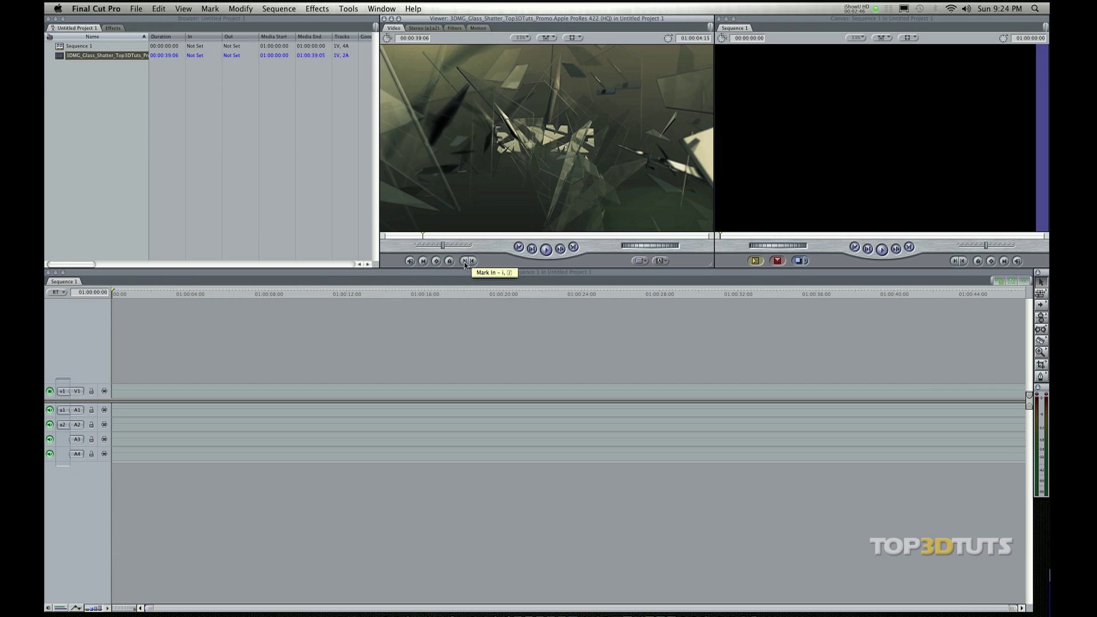
Set the In point at 01:00:04:15 and the Out point at 01:00:13:02.
key(i)
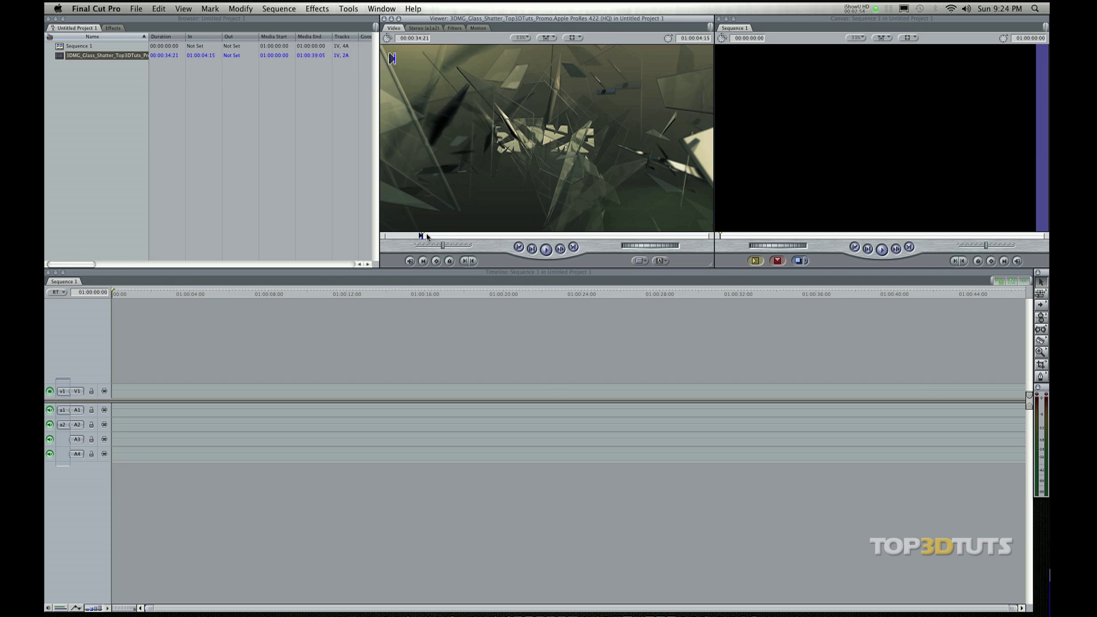
drag(427, 236, 485, 238)
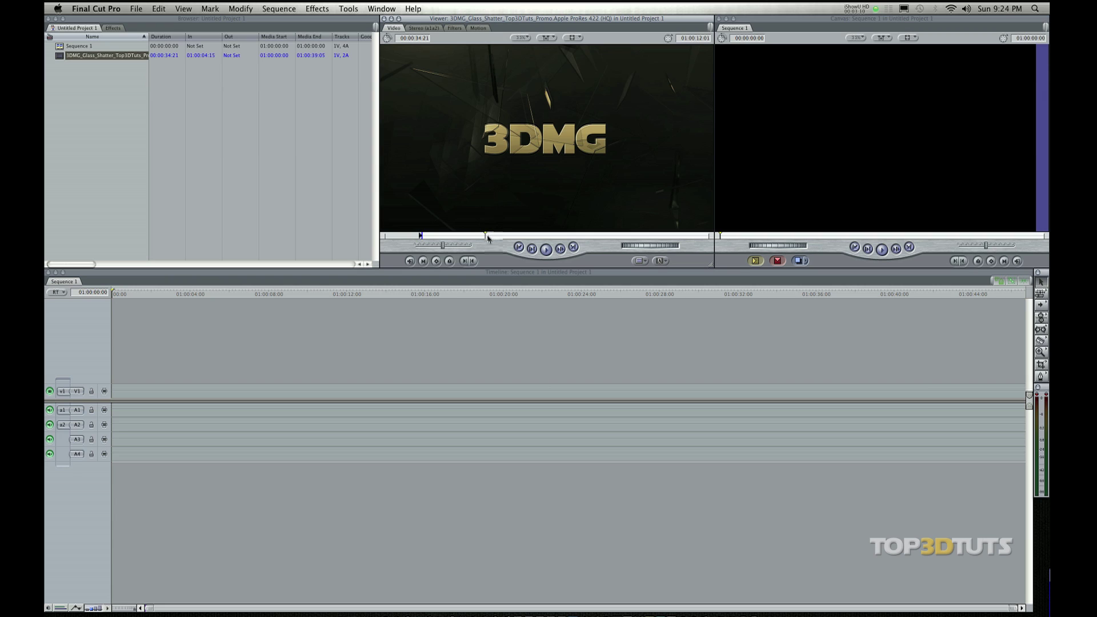
drag(487, 237, 493, 238)
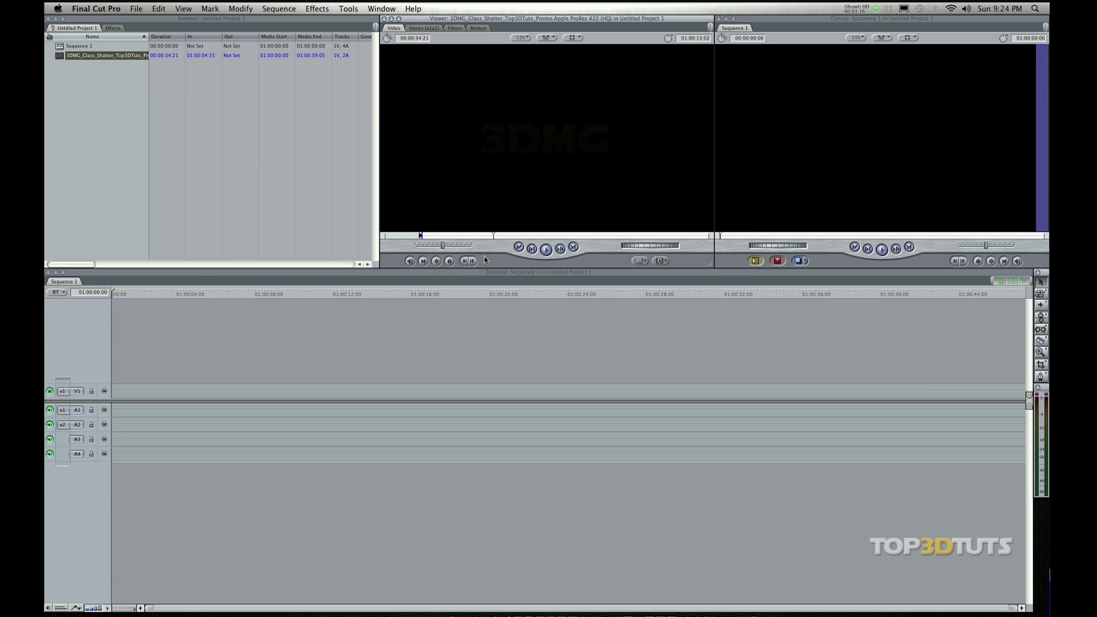
key(o)
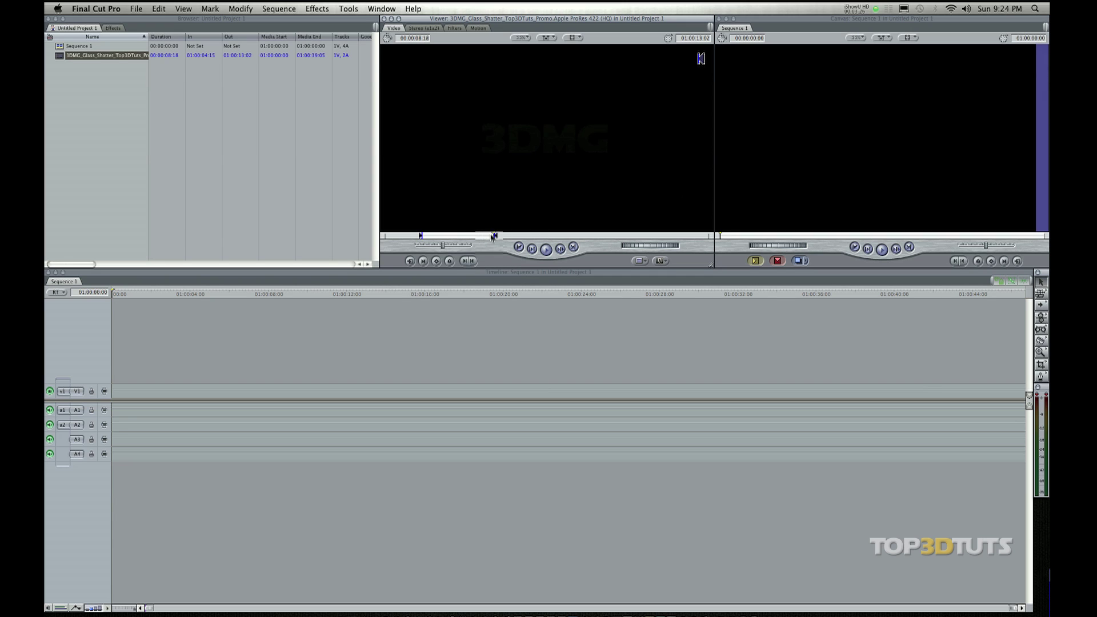
Drag the marked clip onto the Canvas Insert overlay to add it to Sequence 1.
click(486, 236)
drag(486, 236, 479, 232)
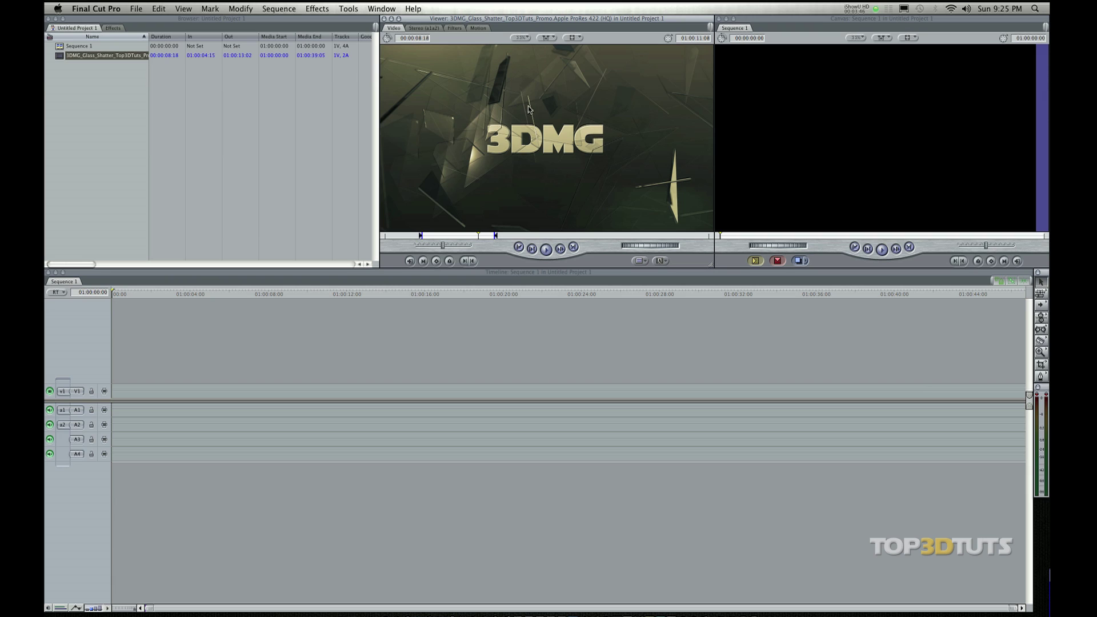
drag(529, 109, 578, 112)
drag(552, 125, 962, 67)
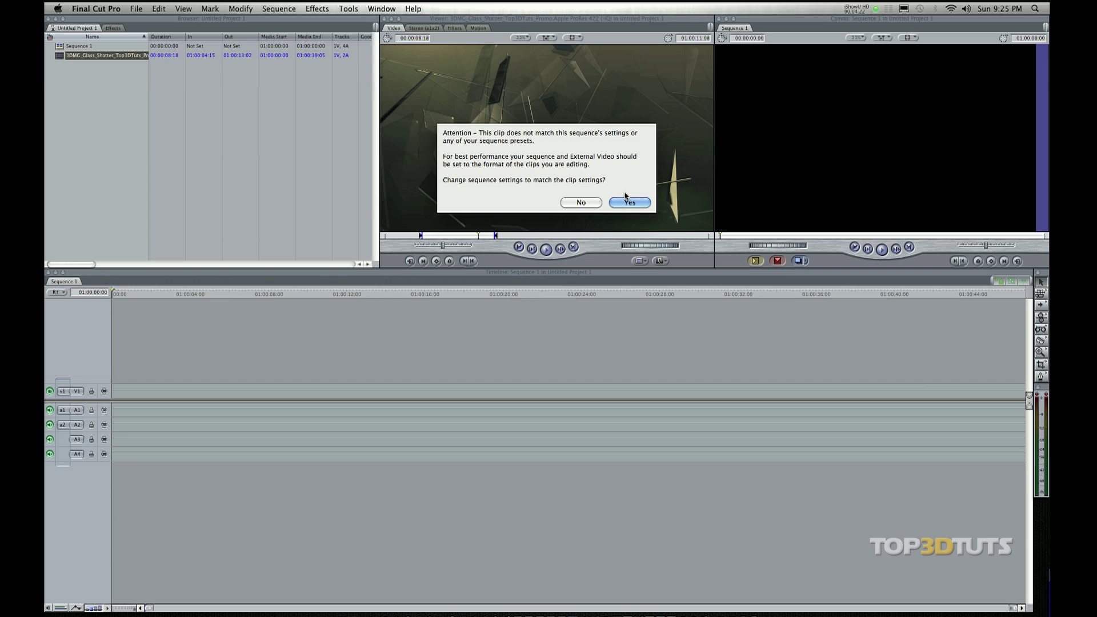
Accept changing the sequence settings to match the promo clip, placing it on V1 and A1–A2.
click(630, 203)
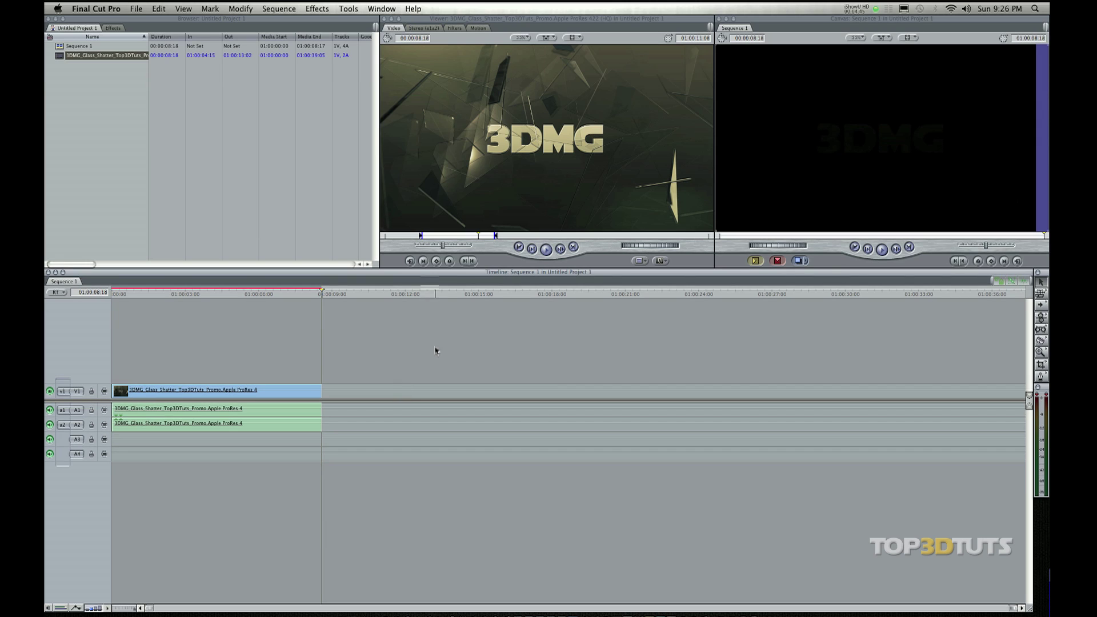
click(648, 139)
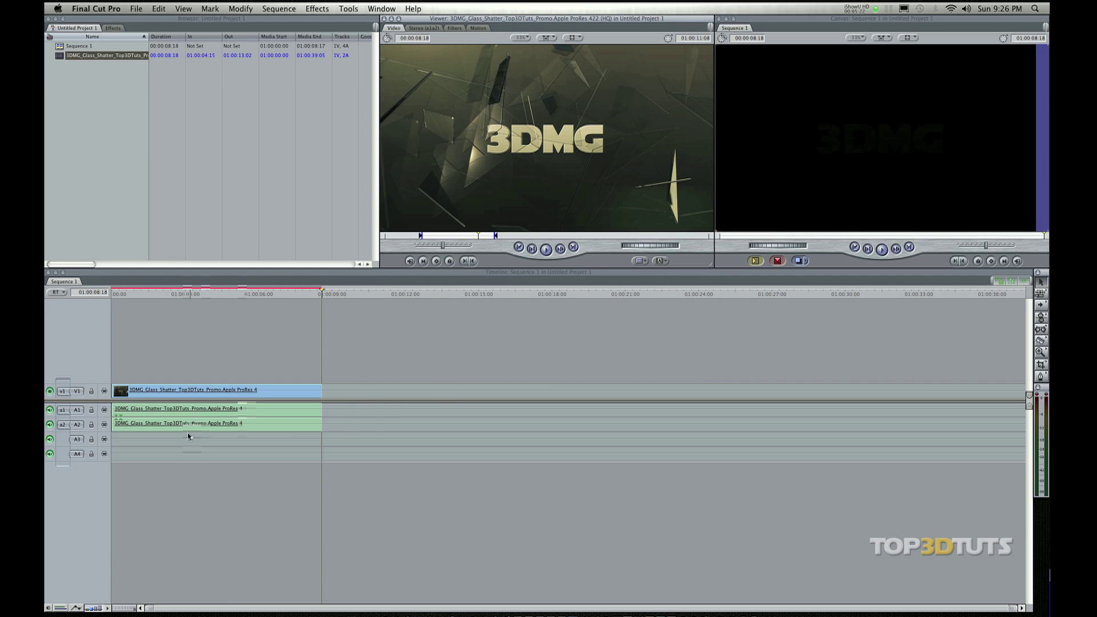
Scrub the timeline to 01:00:07:00 to show the fully formed 3DMG title.
drag(321, 292, 204, 294)
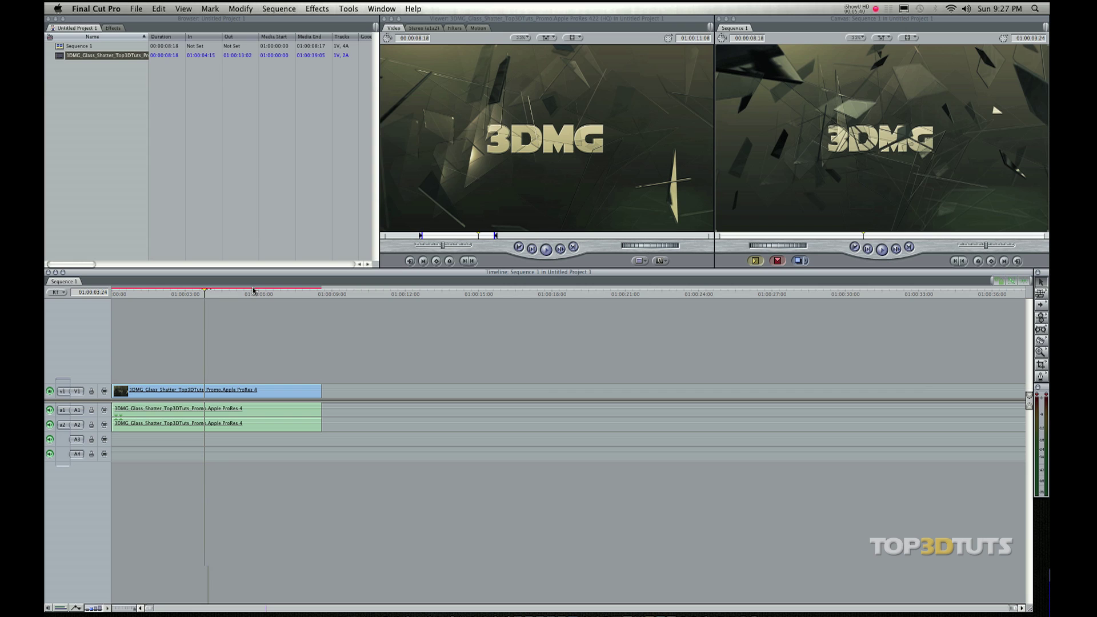
drag(253, 292, 283, 293)
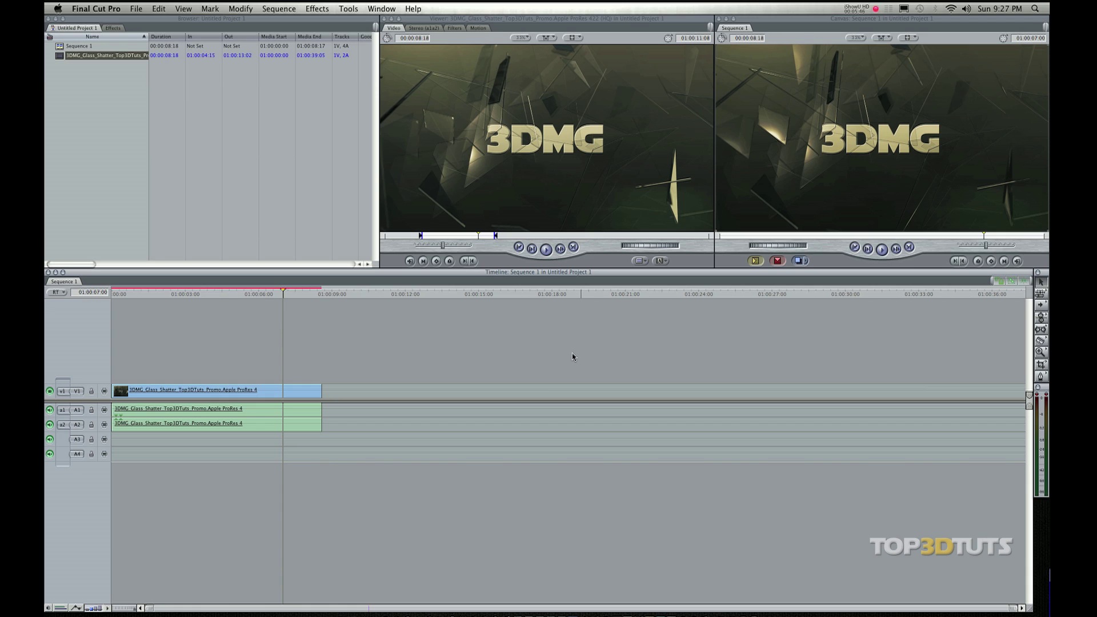
Insert a second copy of the promo clip directly after the first.
drag(298, 294, 338, 294)
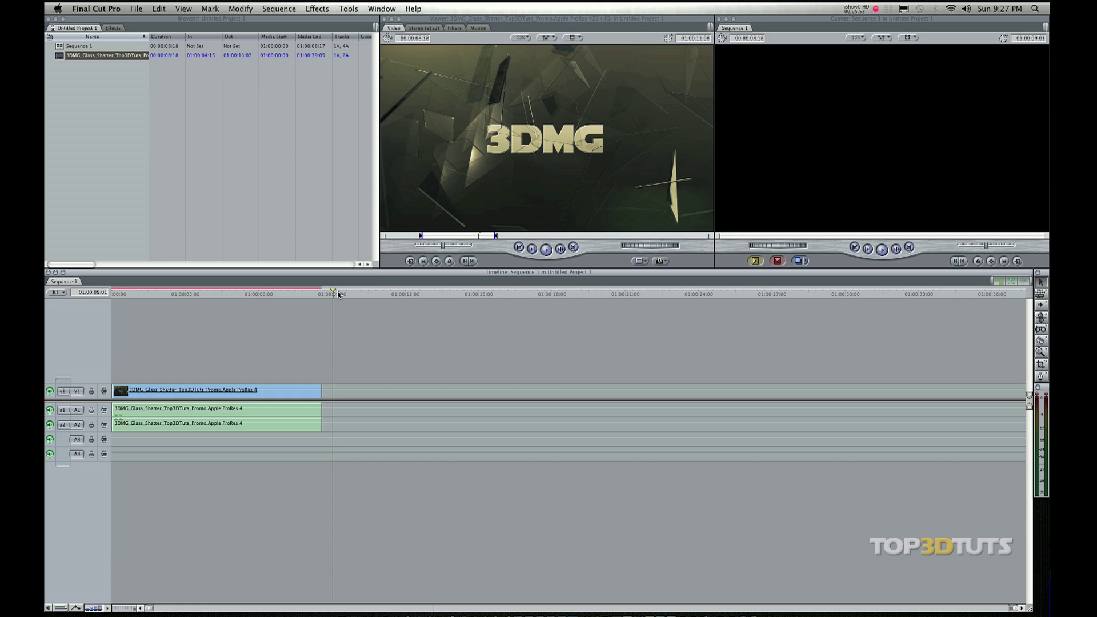
drag(337, 294, 340, 293)
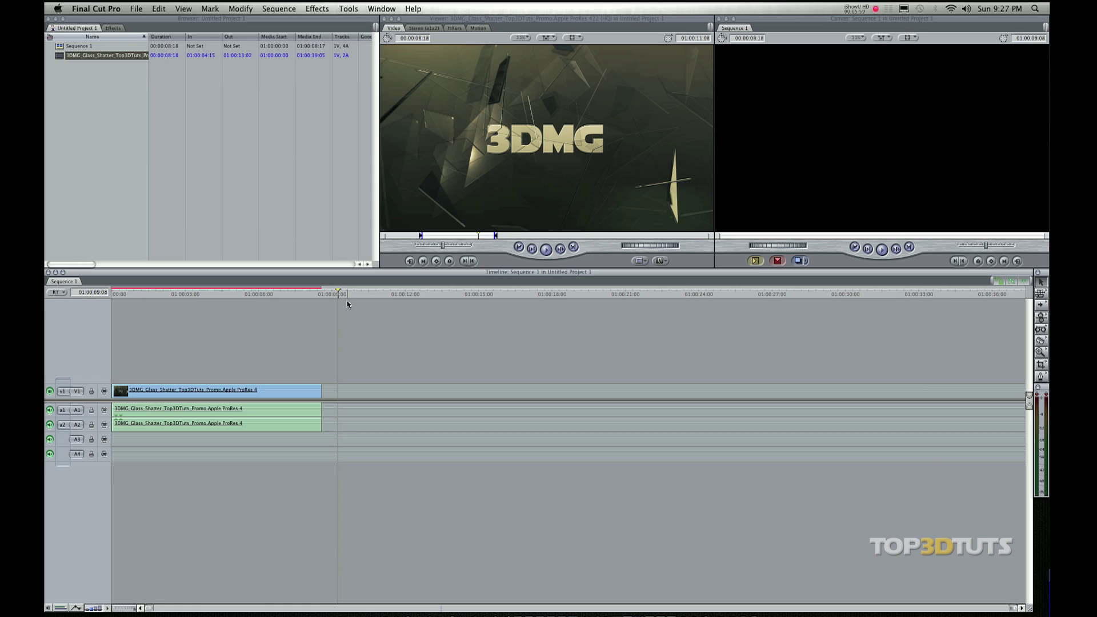
key(Up)
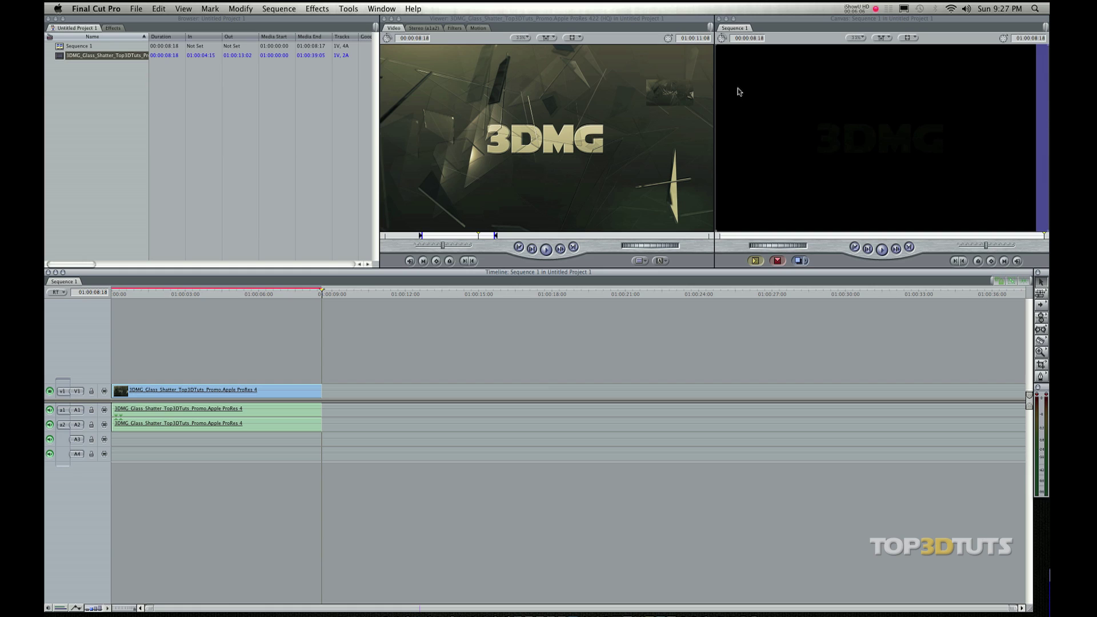
drag(739, 91, 983, 109)
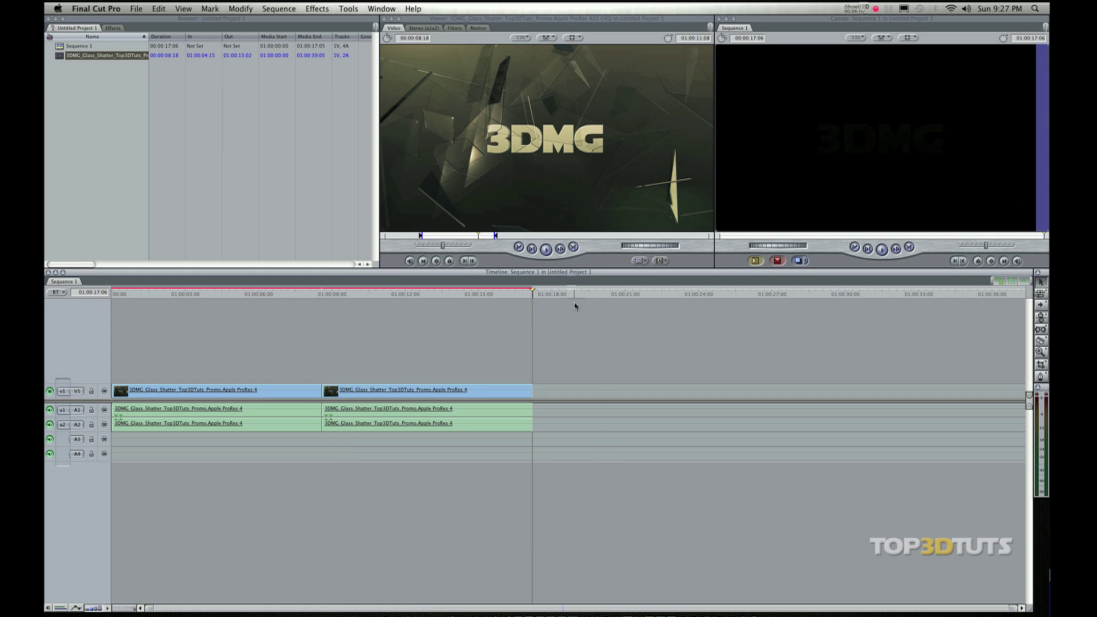
Insert a third copy after a gap, ending at 01:00:31:13.
click(622, 291)
drag(622, 292, 671, 293)
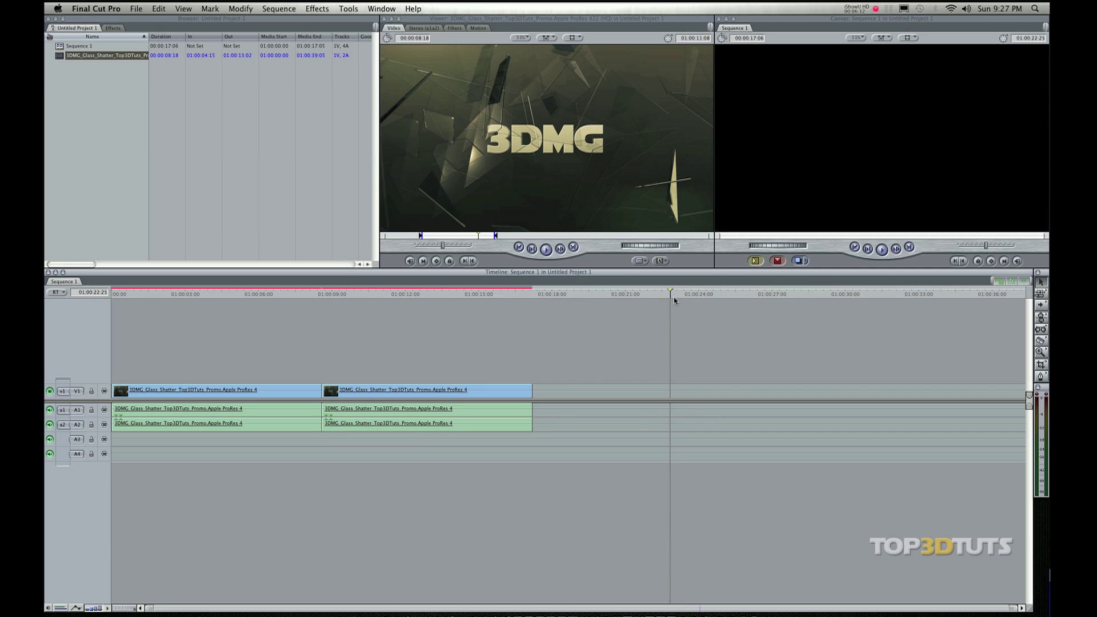
drag(549, 103, 938, 60)
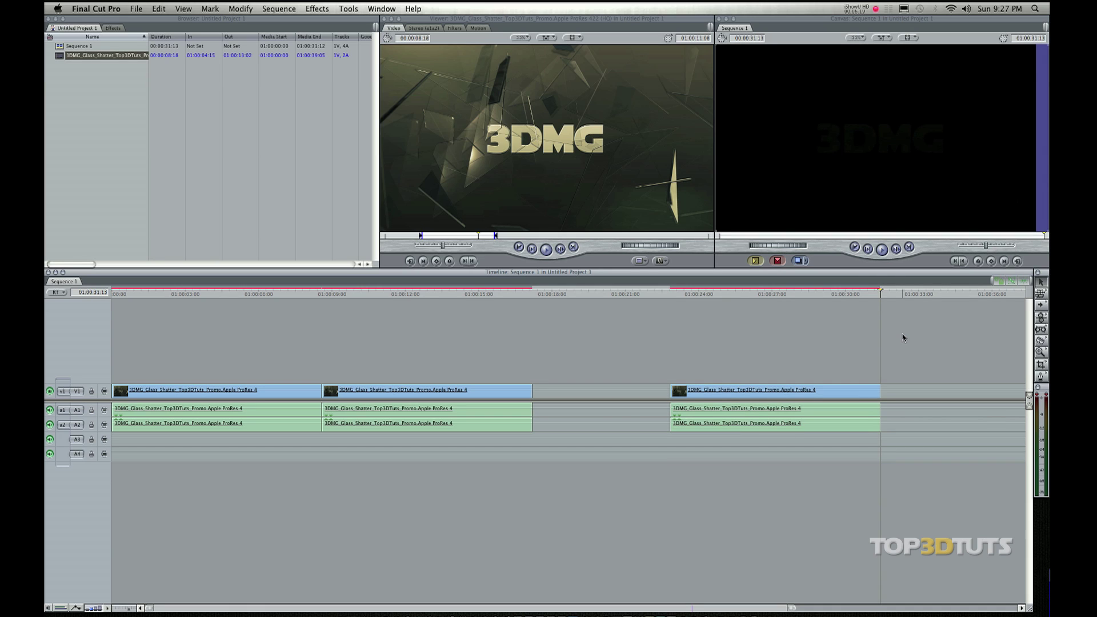
Zoom out and insert more promo-clip copies, making eight copies in three gap-separated groups ending at 01:01:32:09.
key(alt+minus)
key(alt+minus)
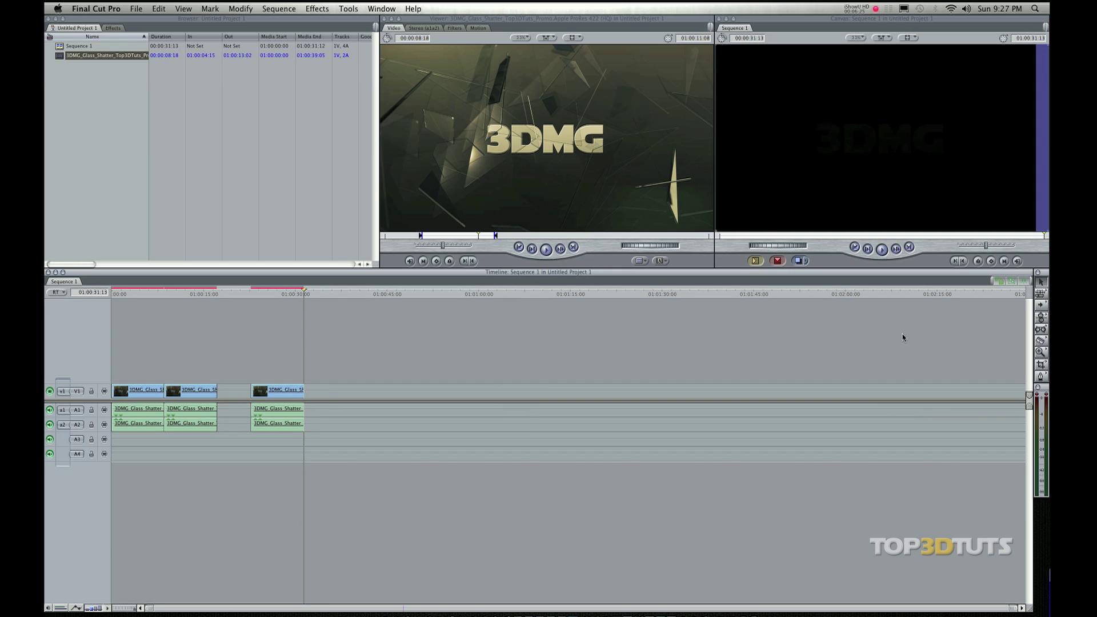
key(F10)
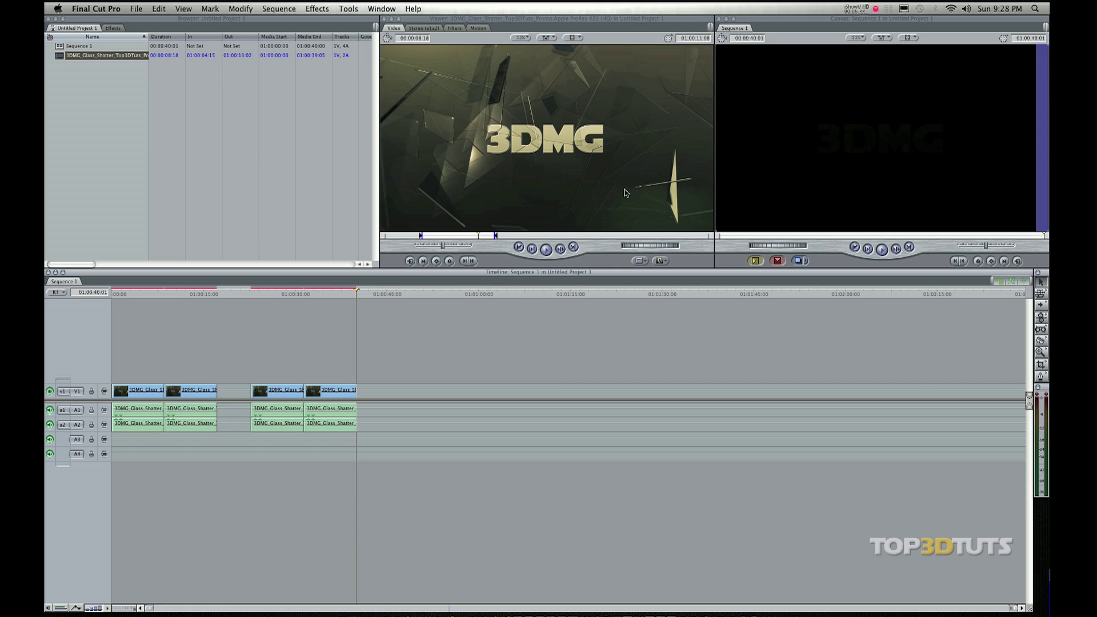
drag(588, 153, 951, 95)
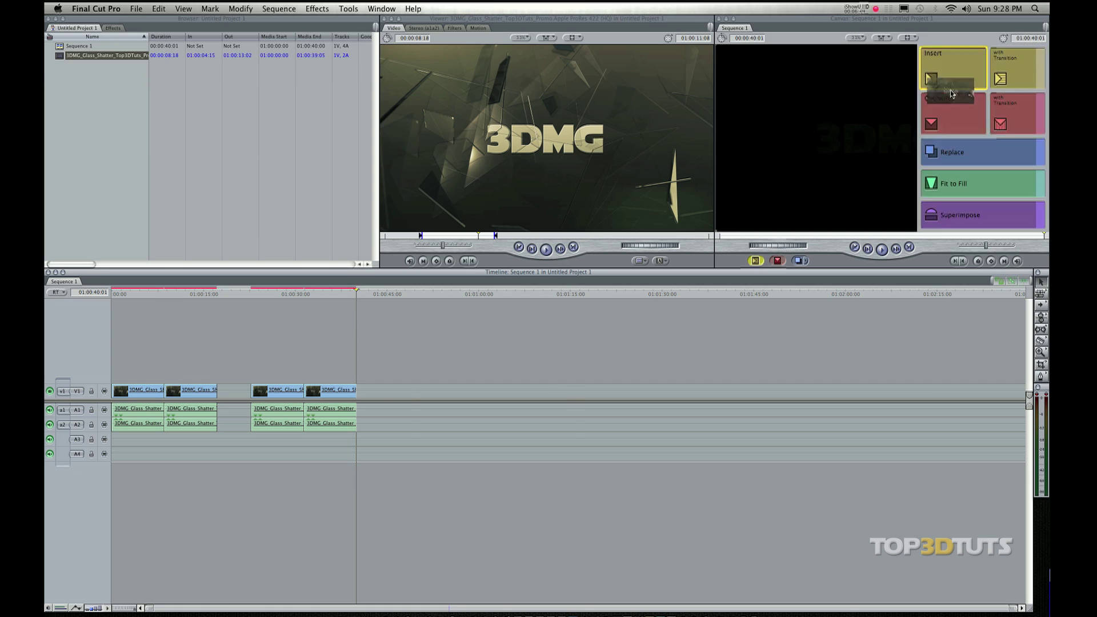
drag(951, 94, 952, 94)
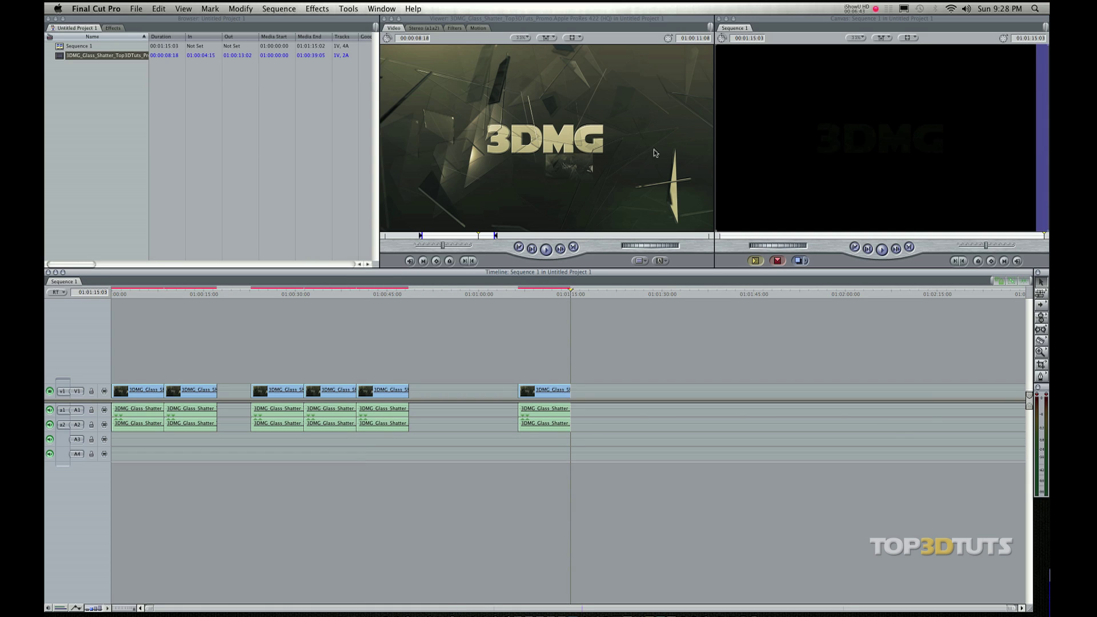
drag(654, 152, 953, 68)
drag(654, 153, 953, 70)
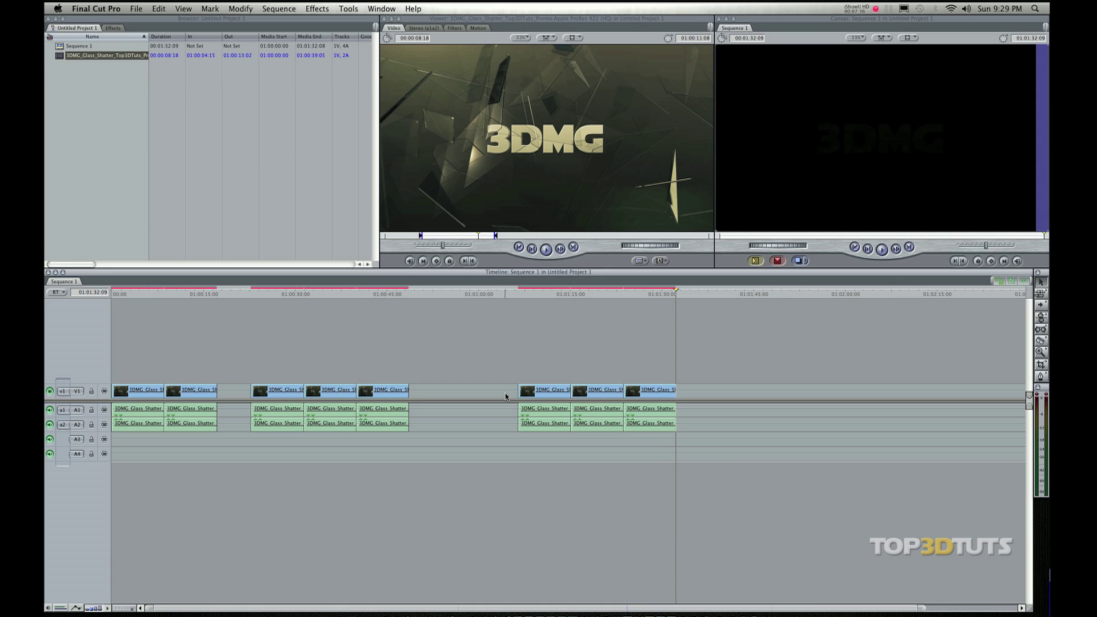
click(505, 396)
click(458, 360)
click(455, 187)
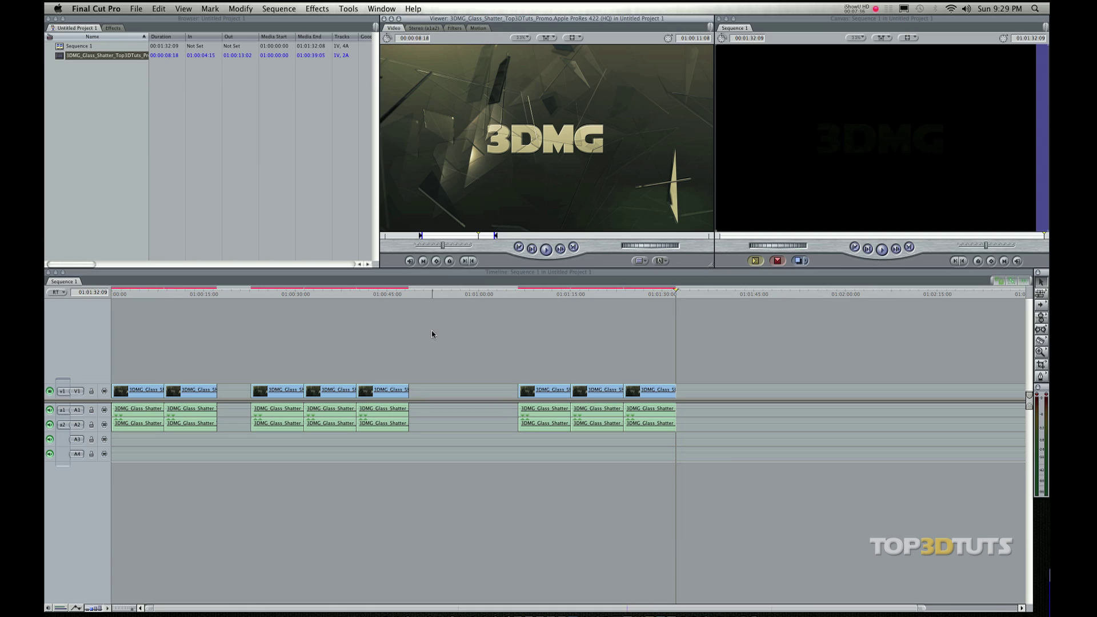
click(433, 334)
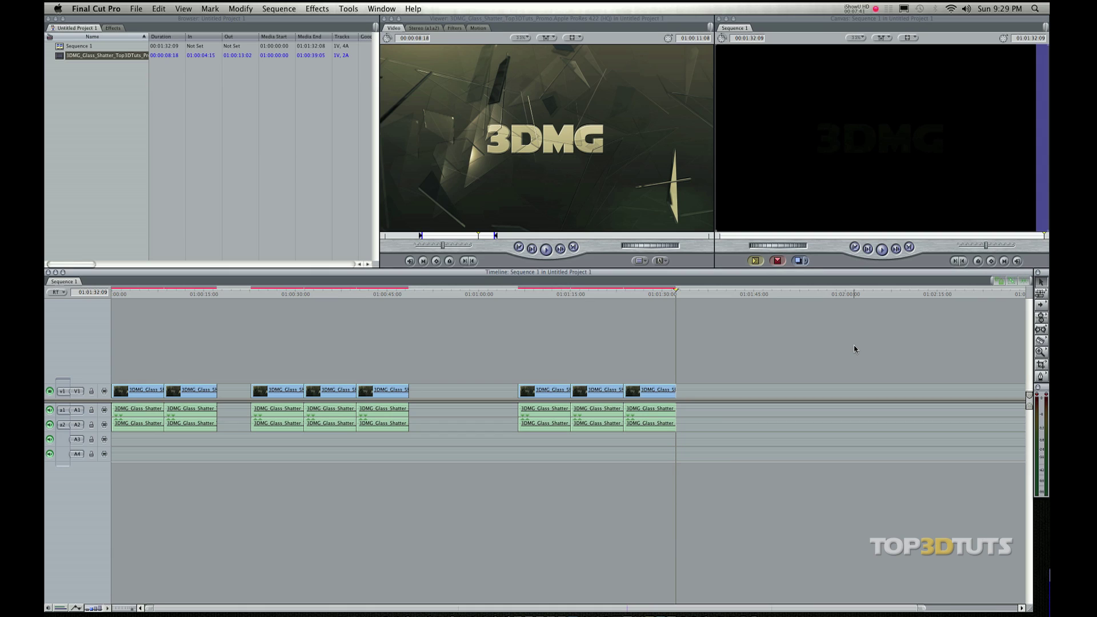
click(1041, 282)
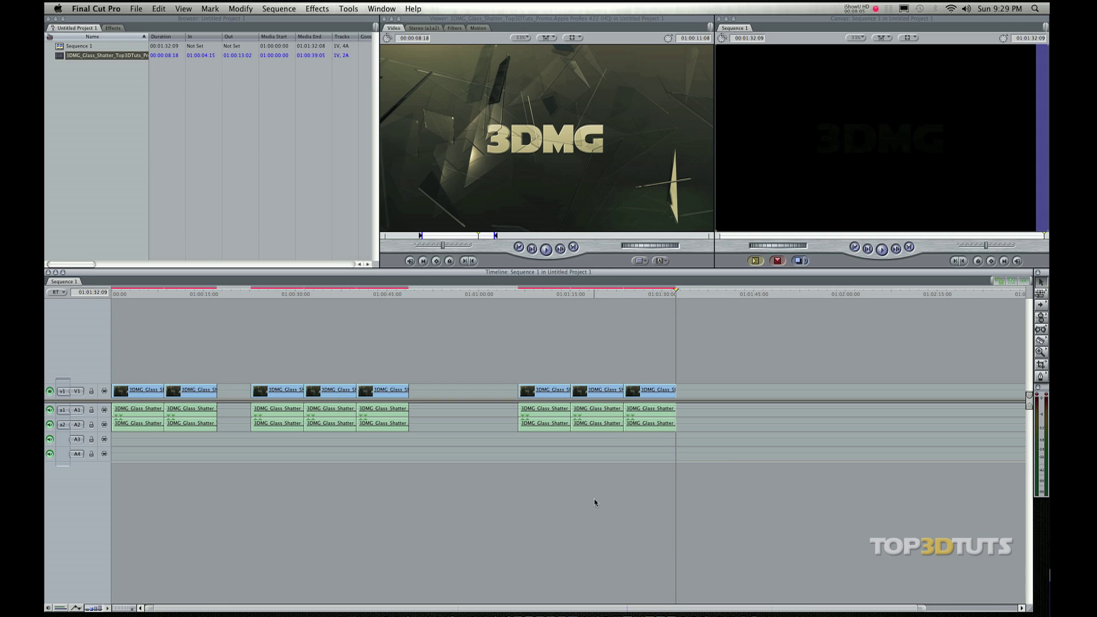
Zoom the timeline in and out with Option+=, Option+- and the zoom slider, finishing with Shift+Z to fit the sequence.
key(alt+equal)
key(alt+equal)
key(alt+equal)
key(alt+equal)
key(alt+equal)
key(alt+equal)
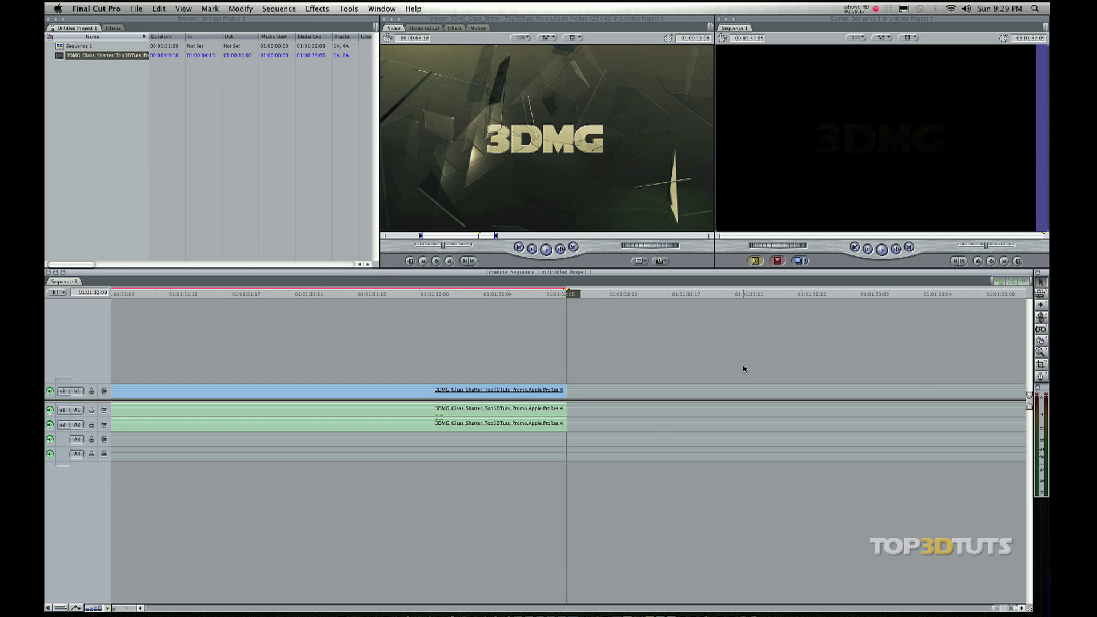
key(shift+z)
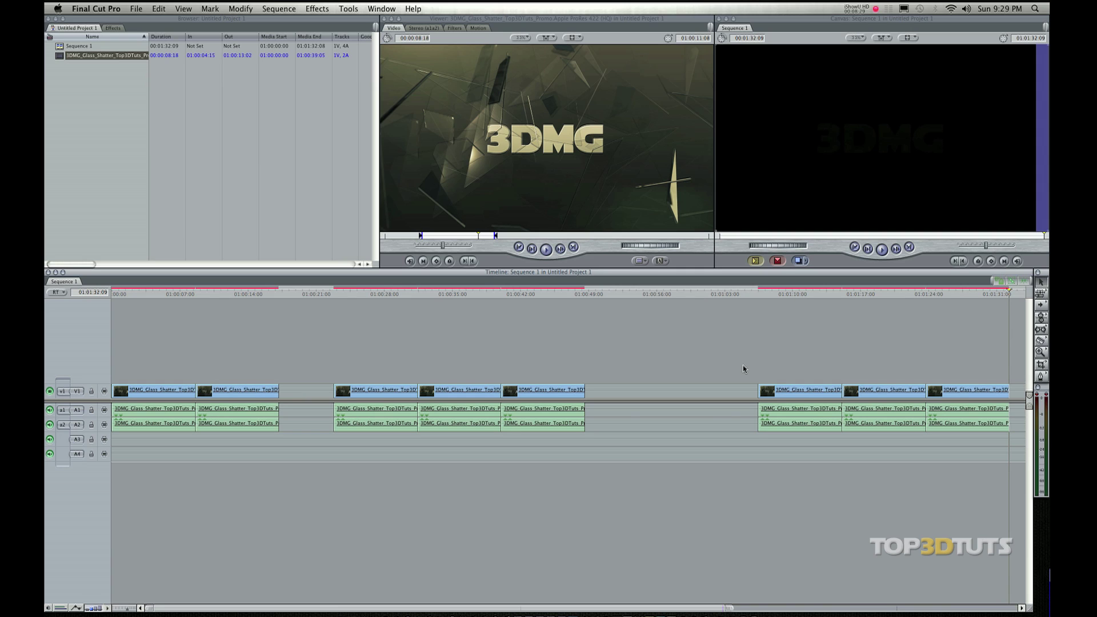
key(alt+equal)
key(alt+equal)
key(alt+minus)
key(alt+minus)
key(alt+minus)
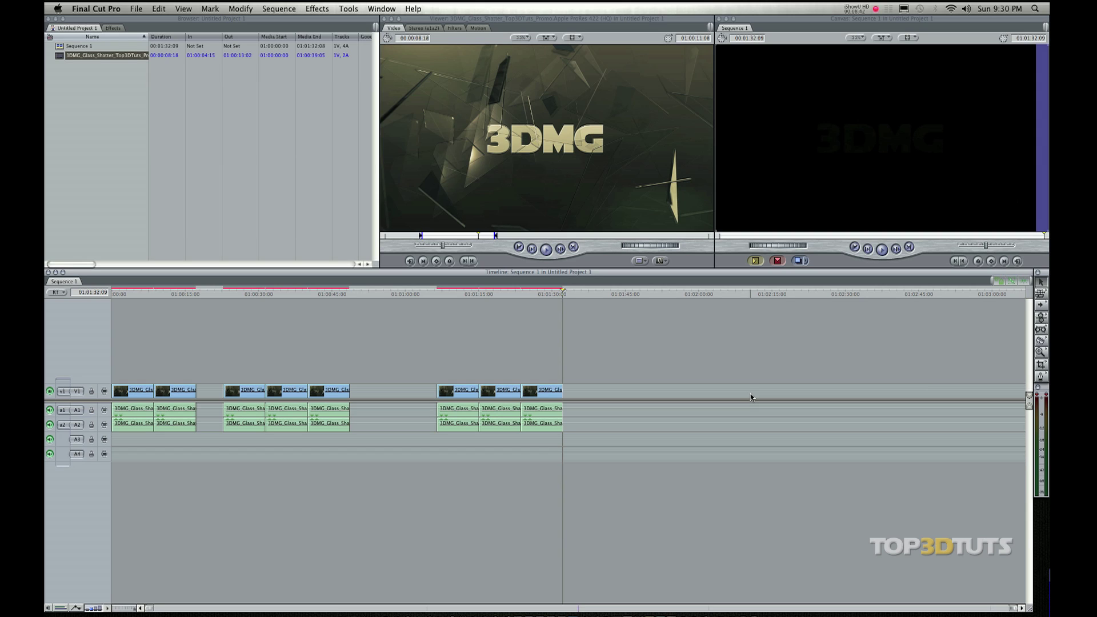
key(alt+equal)
key(alt+equal)
key(alt+equal)
key(alt+equal)
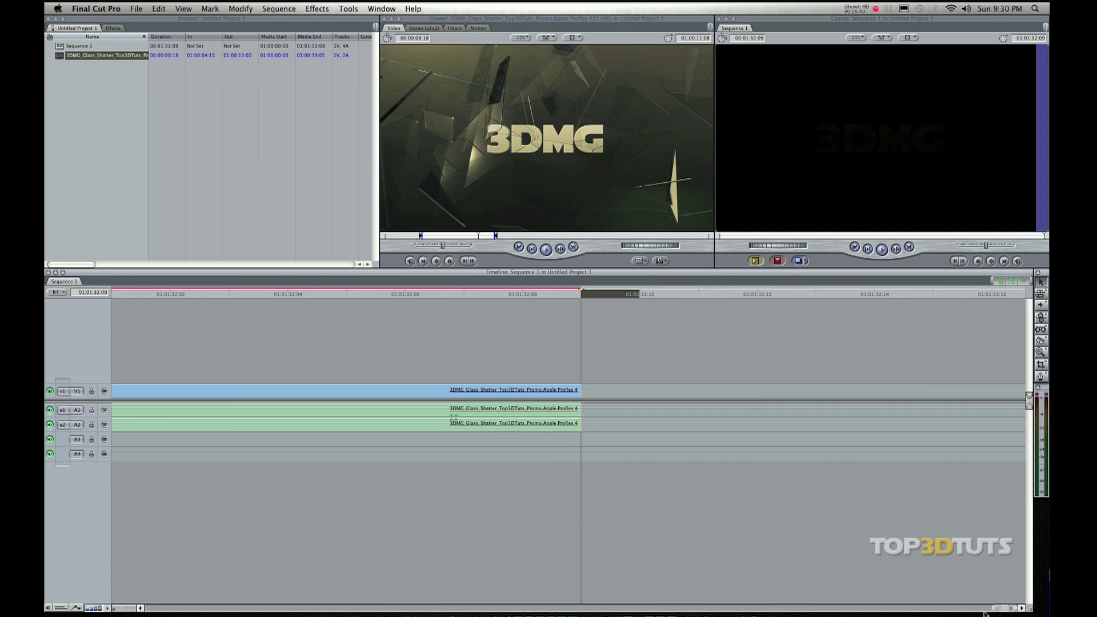
drag(994, 609, 604, 479)
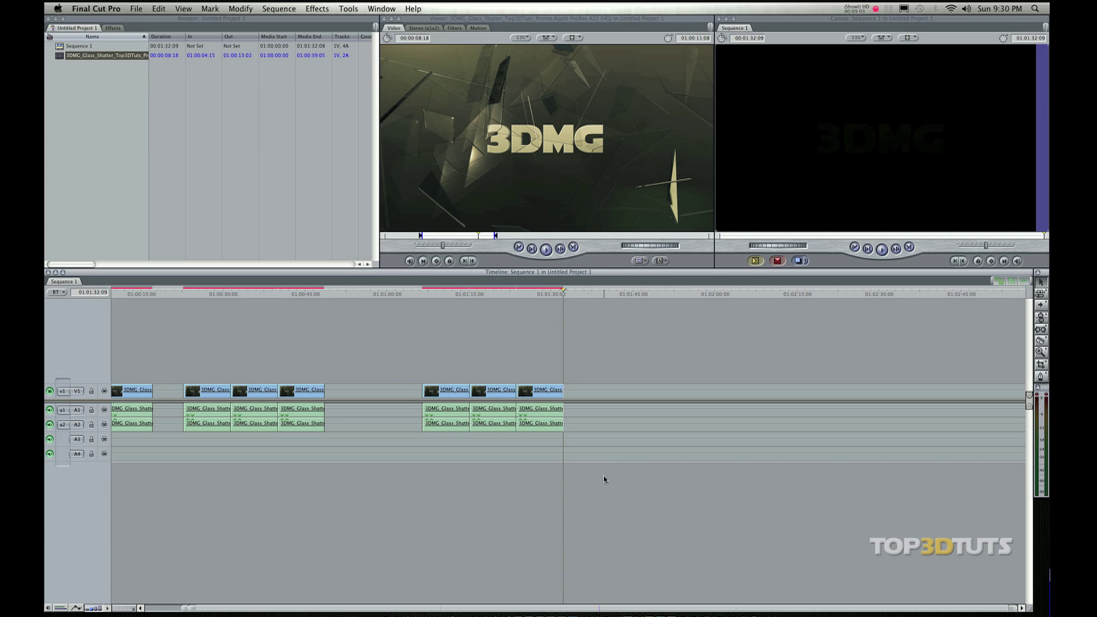
key(shift+z)
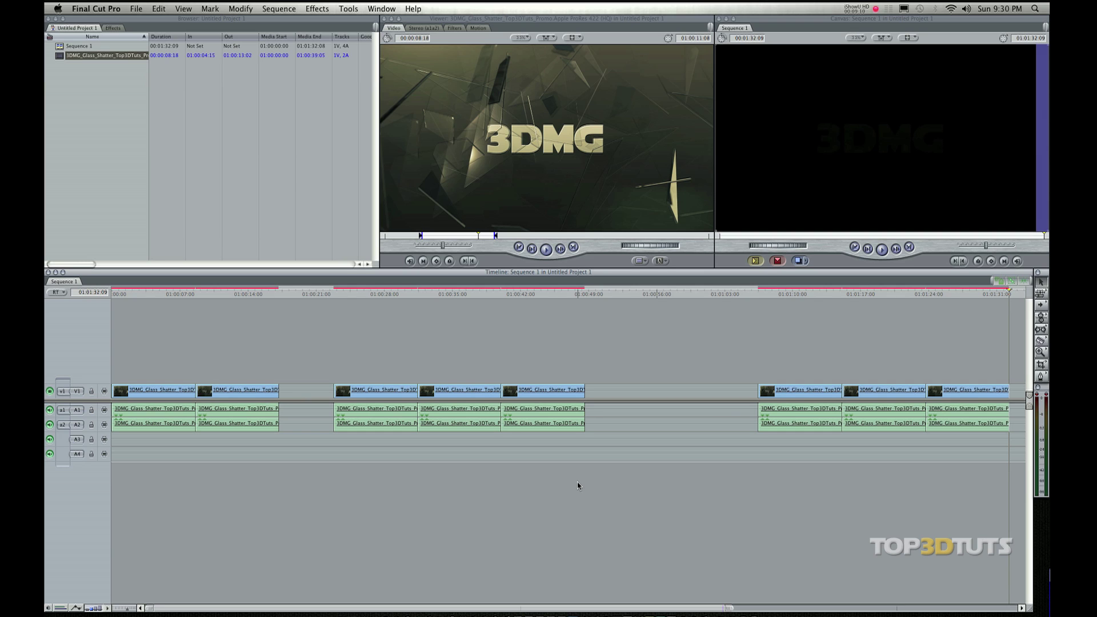
Delete the last three clips and the second clip, leaving one promo clip on V1 and A1–A2.
drag(654, 335, 329, 349)
key(Delete)
key(Delete)
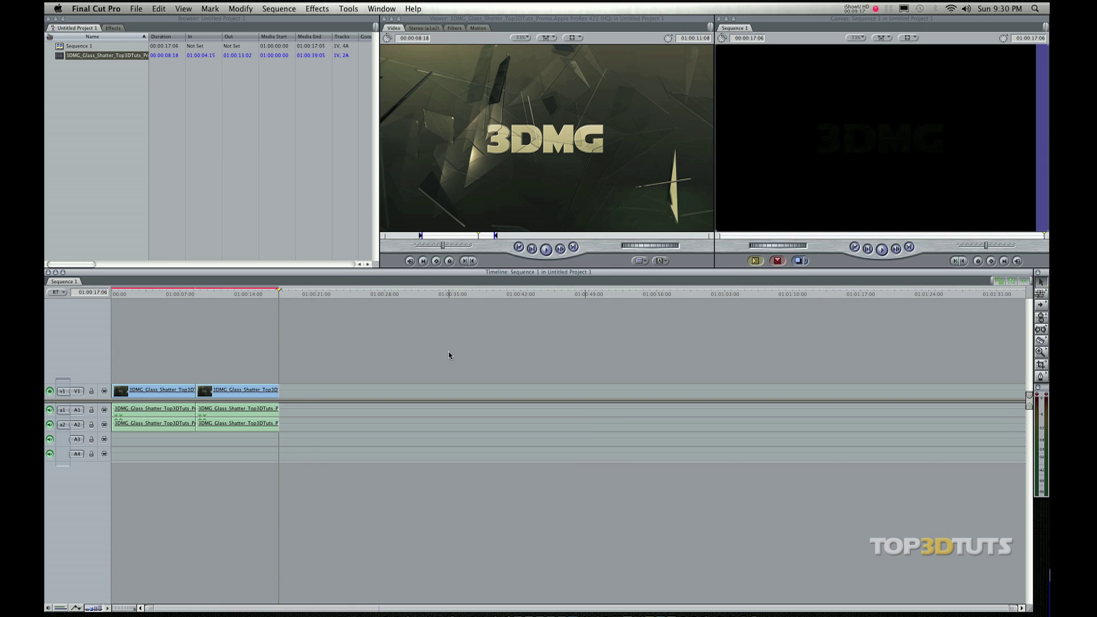
drag(301, 293, 286, 294)
click(236, 391)
key(Delete)
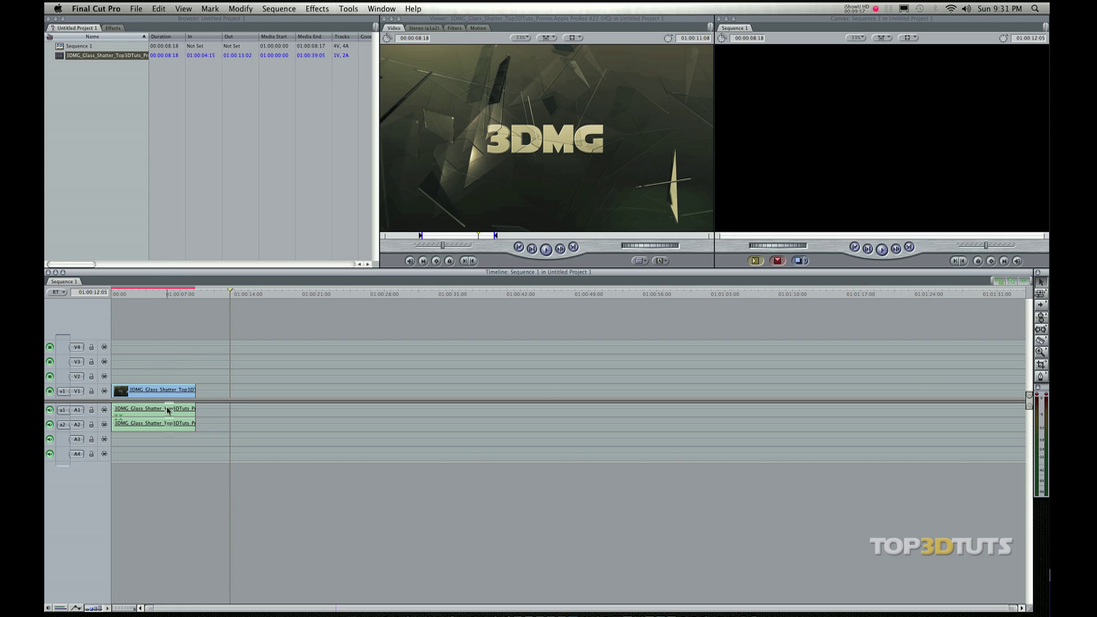
Add audio tracks below the track headers up to A6, then select the linked V1/A1–A2 clip.
right_click(102, 475)
click(118, 479)
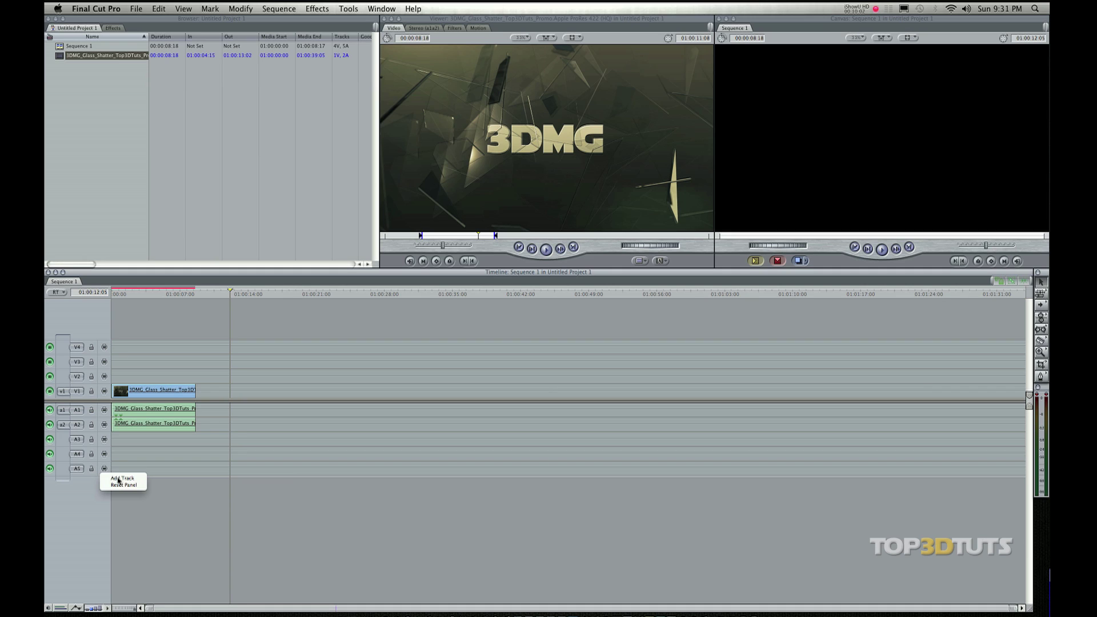
click(119, 479)
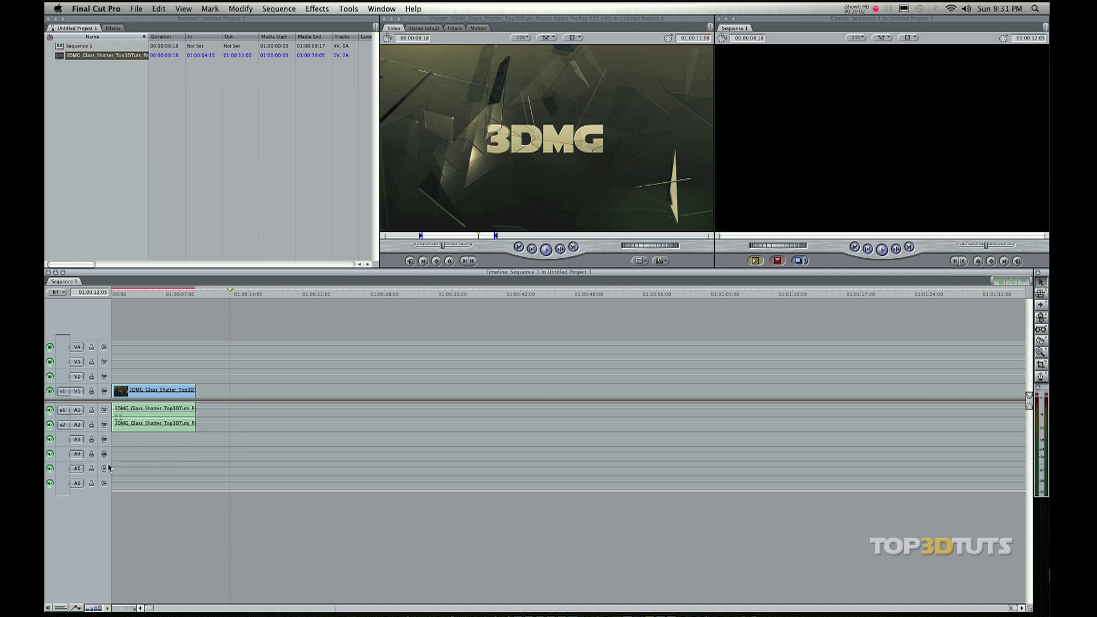
click(165, 407)
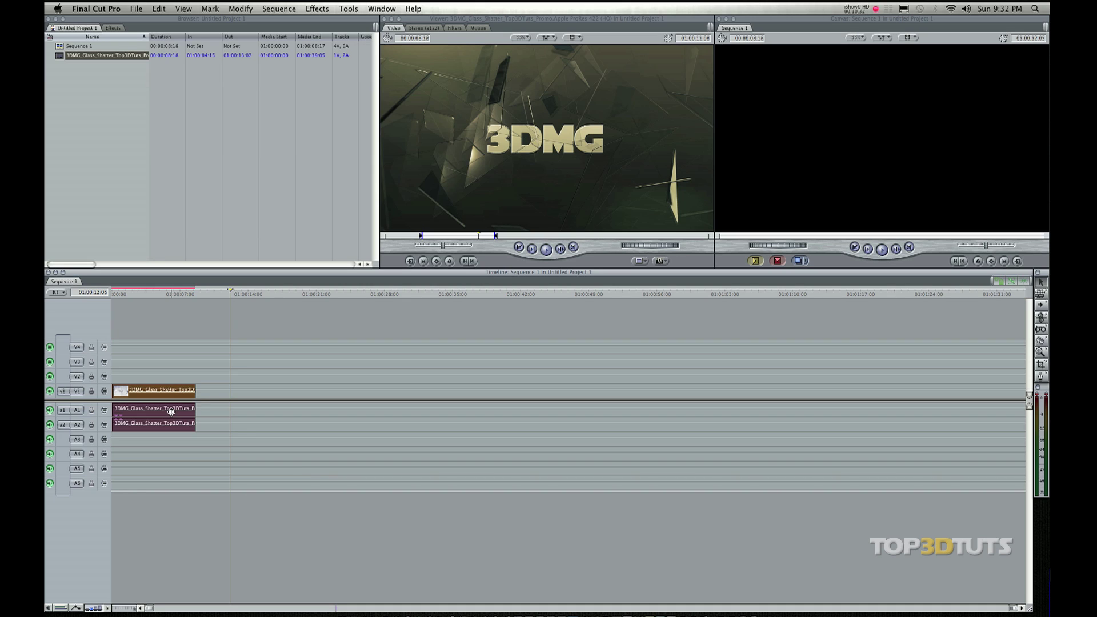
Patch the source video to V2 without audio and overwrite a glass-shatter copy onto V2 at the playhead.
click(301, 400)
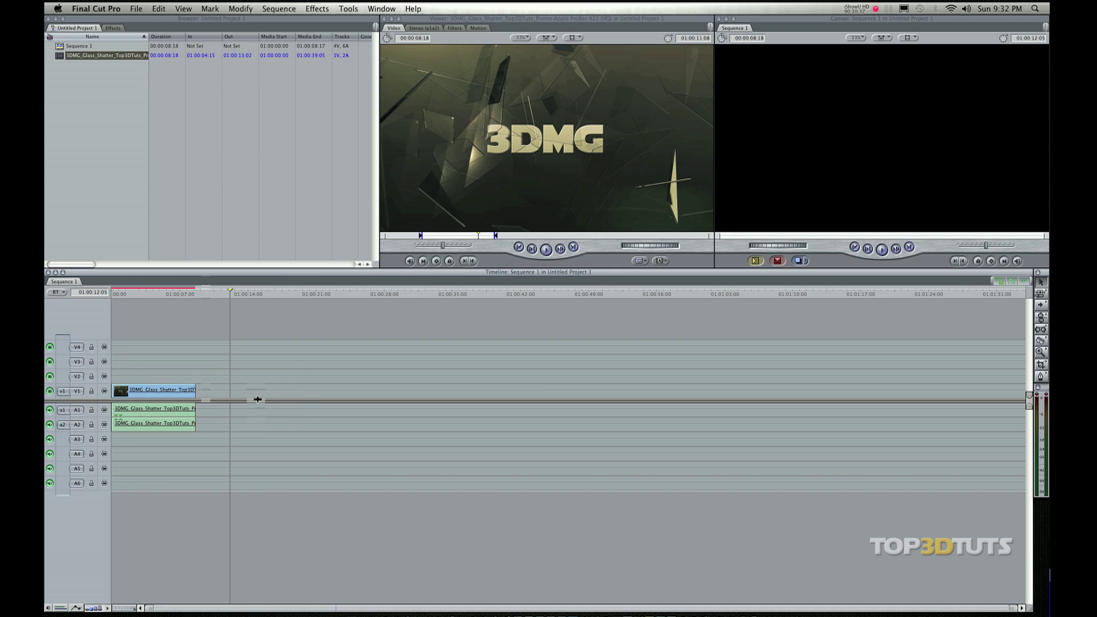
drag(184, 373, 287, 401)
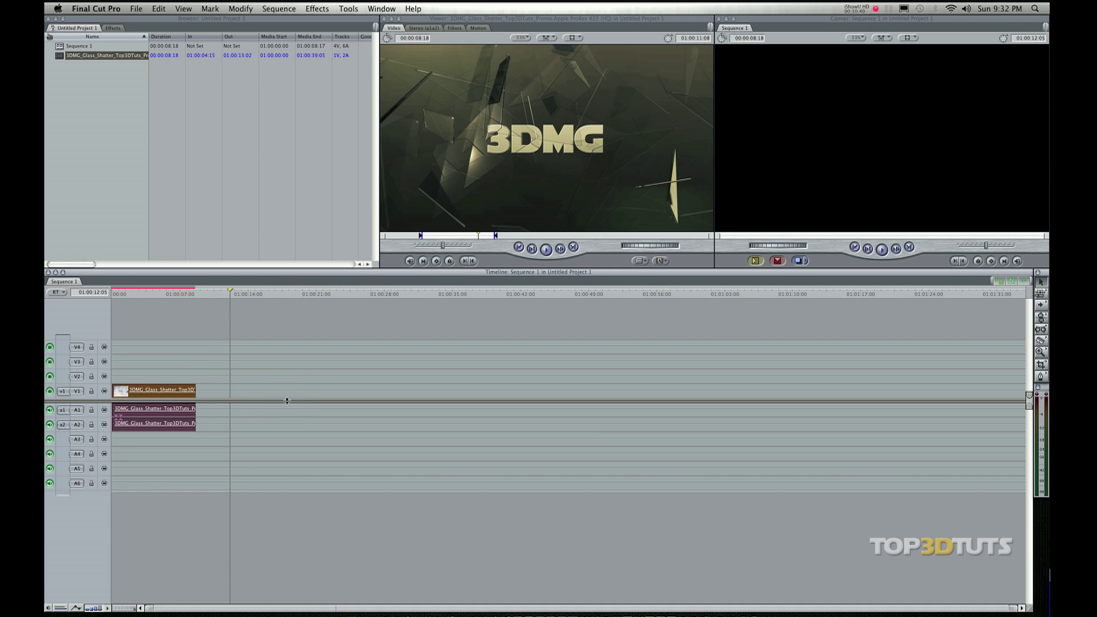
click(61, 410)
drag(63, 393, 63, 377)
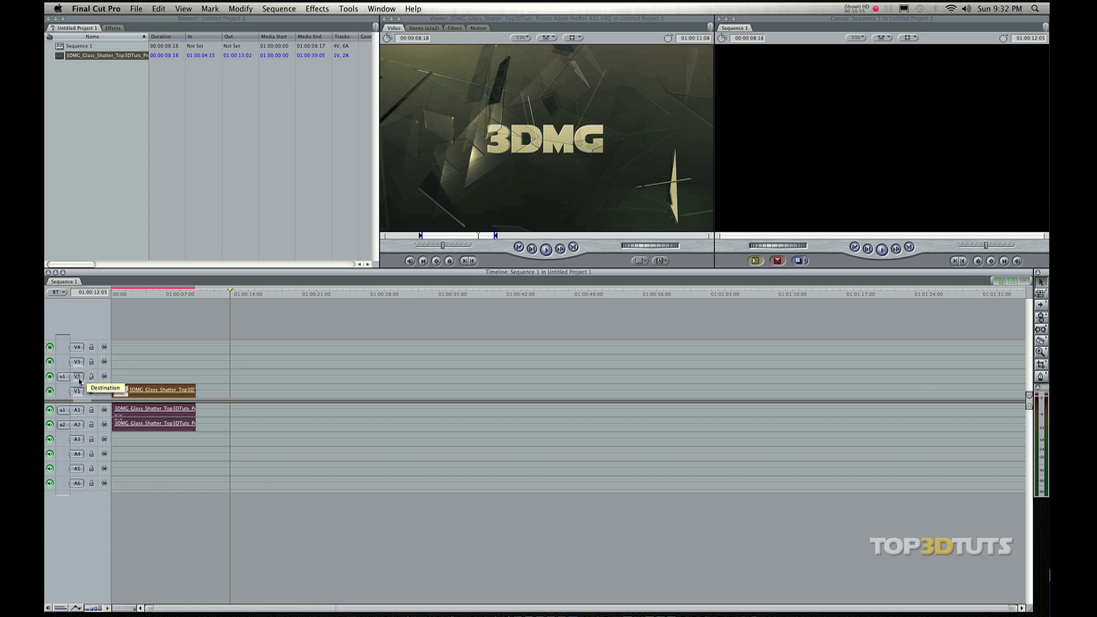
drag(514, 143, 933, 56)
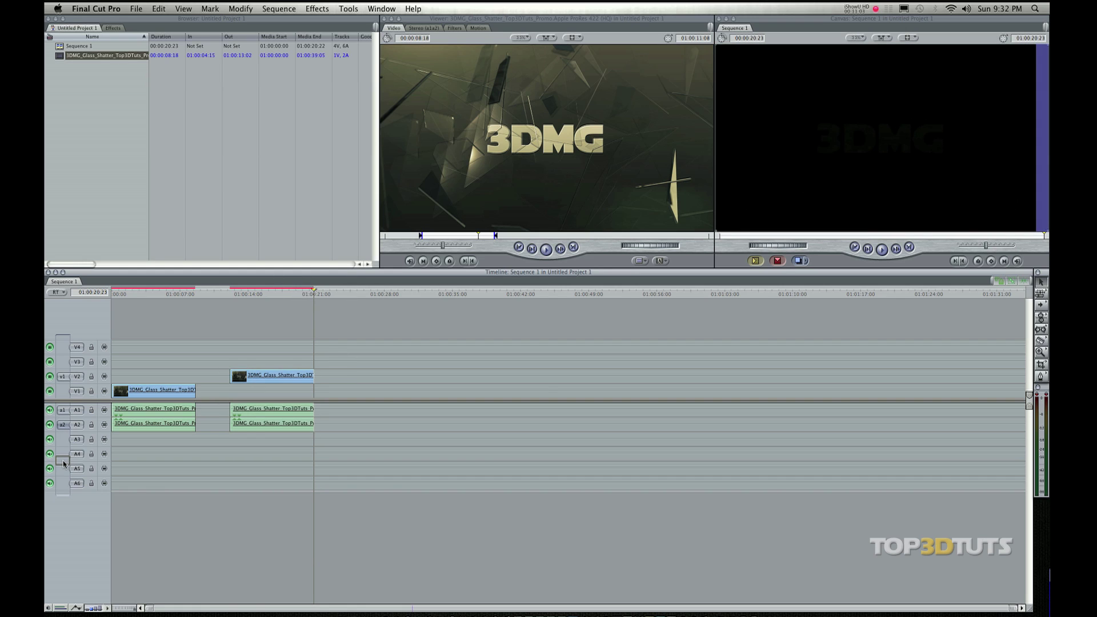
Overwrite a second copy at 01:00:21 with audio on A3–A4, then re-patch audio to A1–A2.
drag(64, 464, 63, 441)
drag(514, 122, 364, 448)
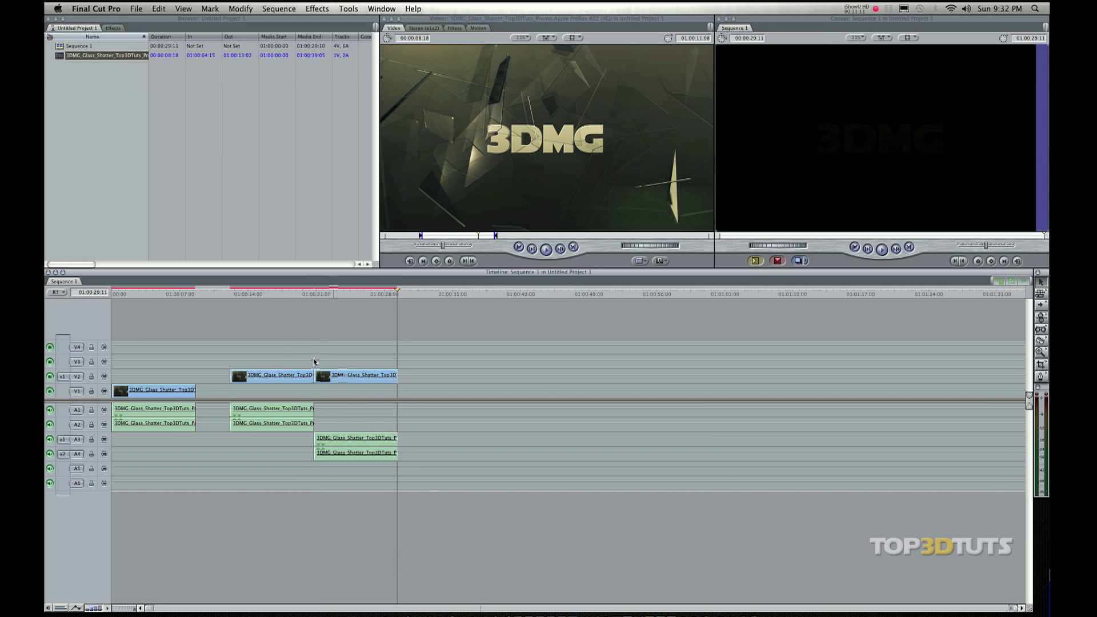
drag(64, 429, 62, 410)
drag(65, 453, 63, 425)
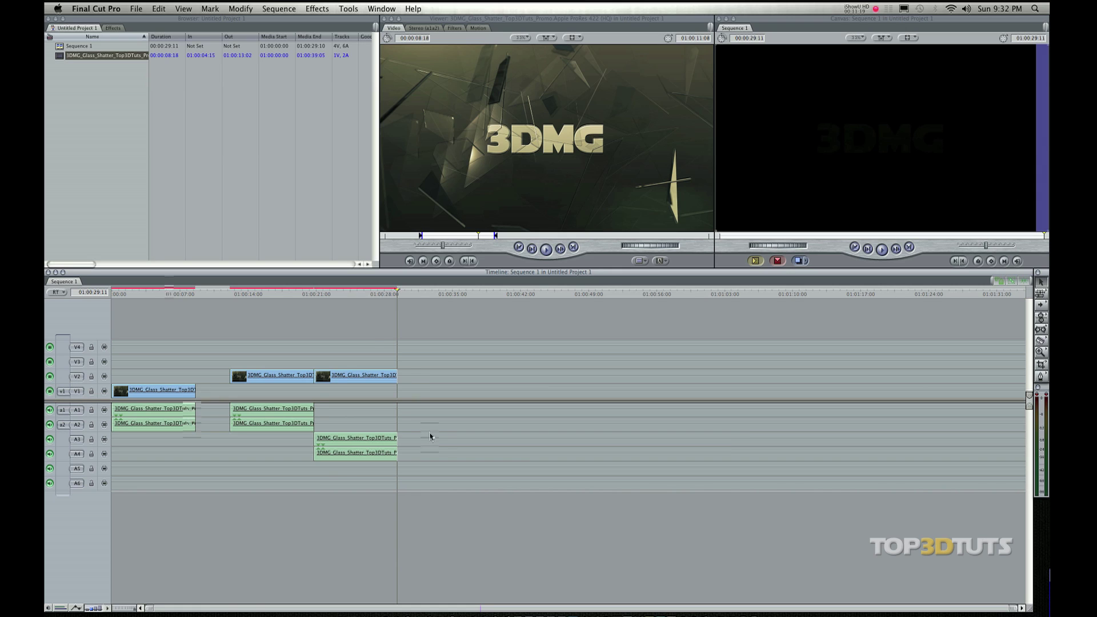
Delete the V2 copy at 01:00:14, move the remaining clip to about 01:00:06 and preview the overlap.
click(266, 425)
key(Delete)
drag(347, 375, 197, 374)
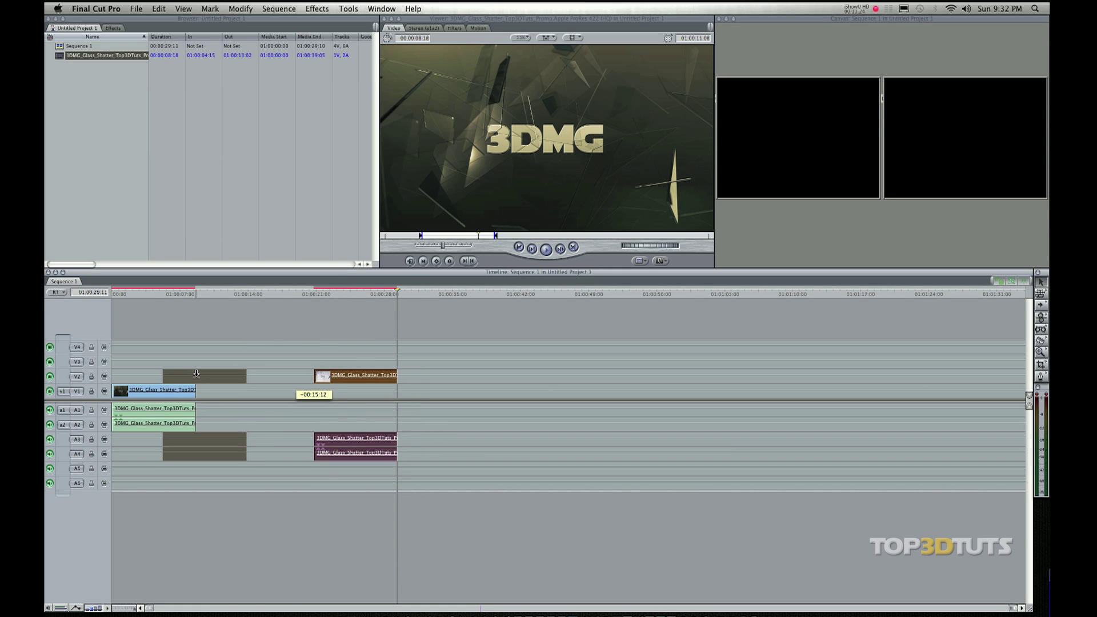
mouse_move(197, 373)
mouse_down()
mouse_move(216, 378)
mouse_move(202, 381)
mouse_up()
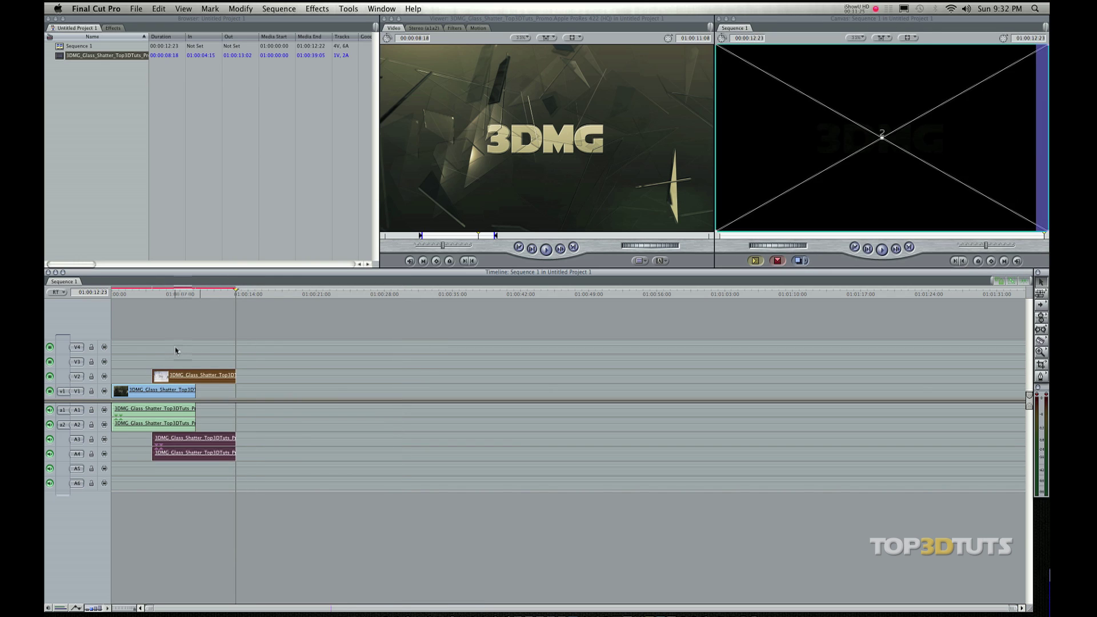
click(161, 293)
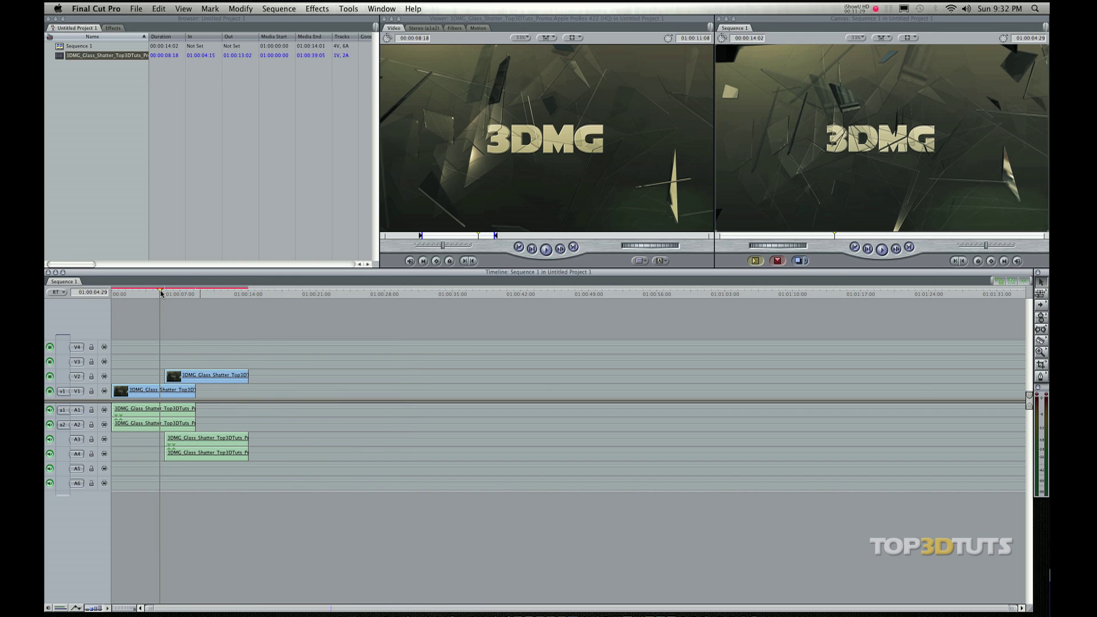
mouse_move(160, 293)
mouse_down()
mouse_move(190, 296)
mouse_move(143, 294)
mouse_up()
Drag the remaining clip down onto V1 and A1–A2 right after the first clip.
drag(189, 375, 329, 370)
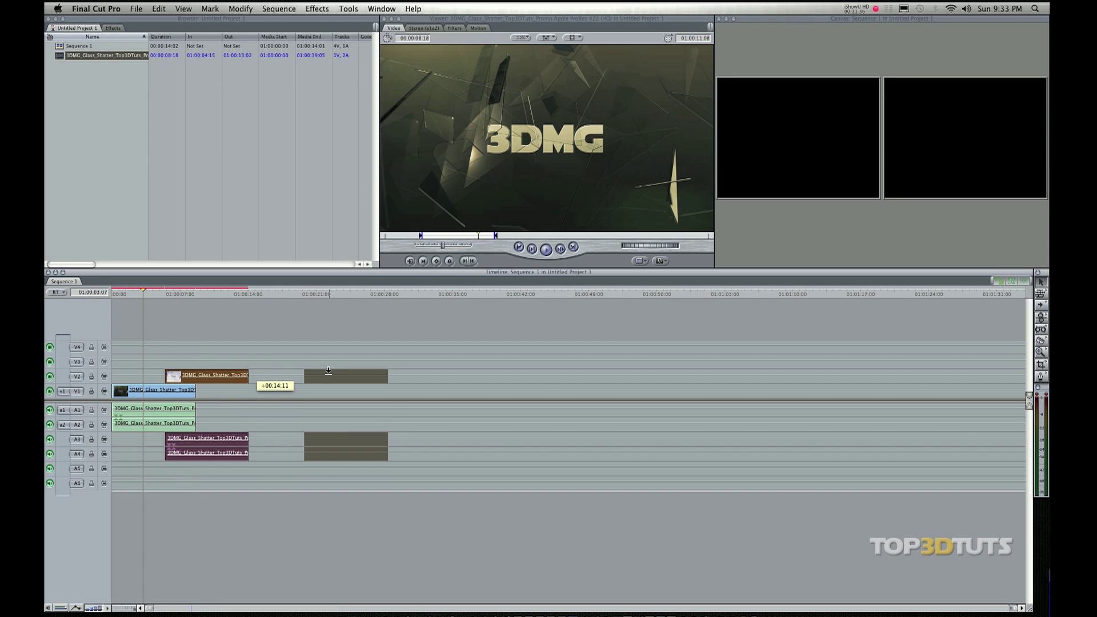
drag(328, 370, 250, 371)
drag(265, 376, 264, 387)
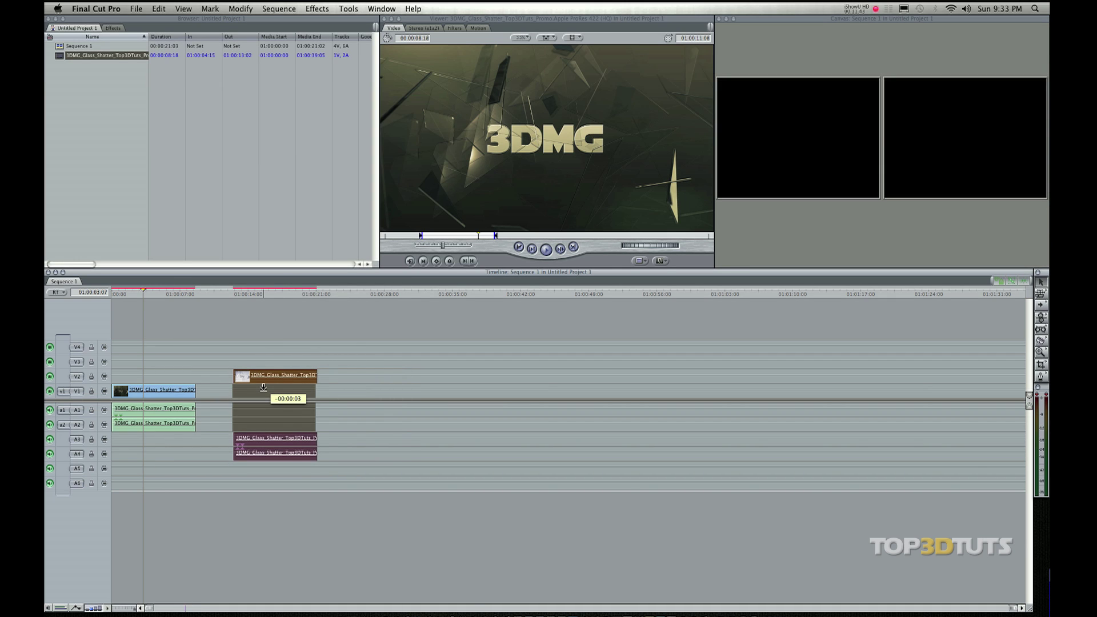
drag(263, 388, 189, 391)
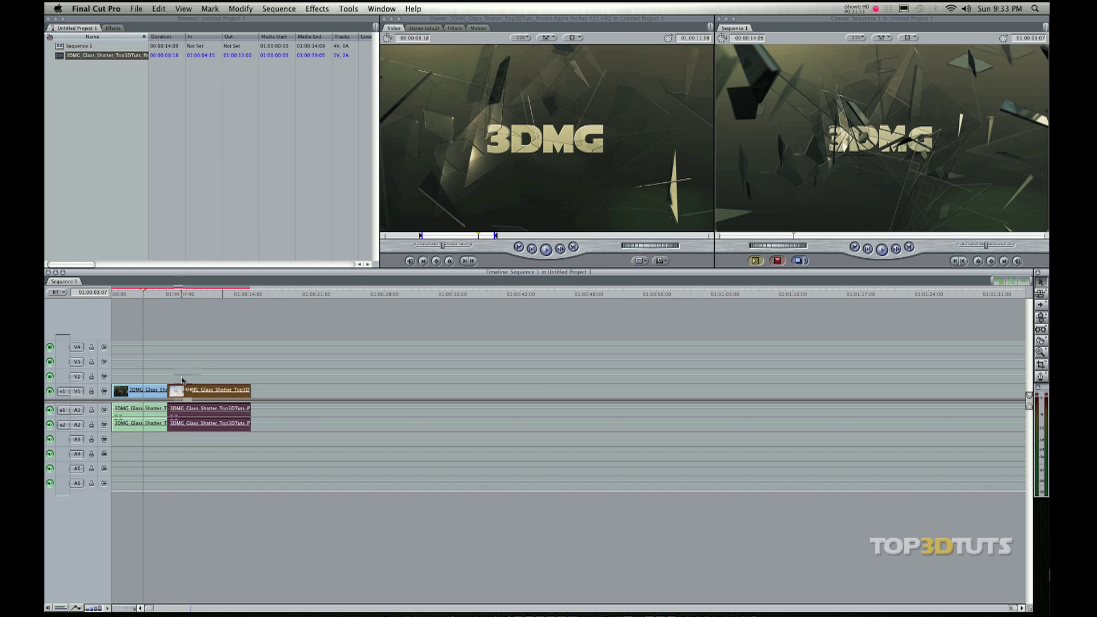
Undo the last clip move with Cmd+Z, then redo it with Cmd+Shift+Z.
click(153, 391)
key(super+z)
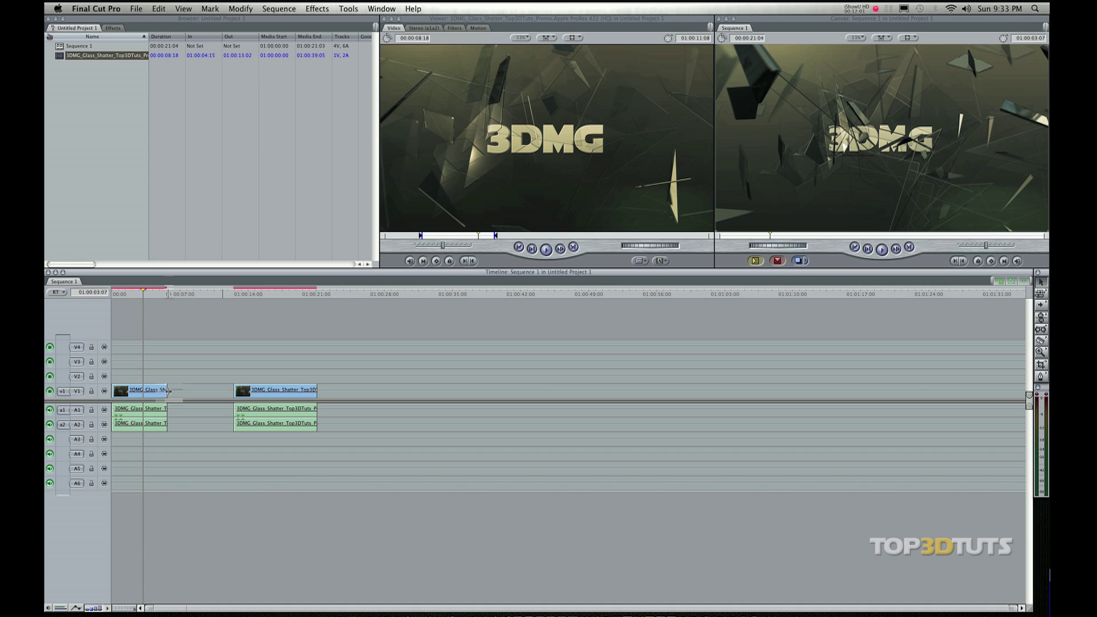
key(super+shift+z)
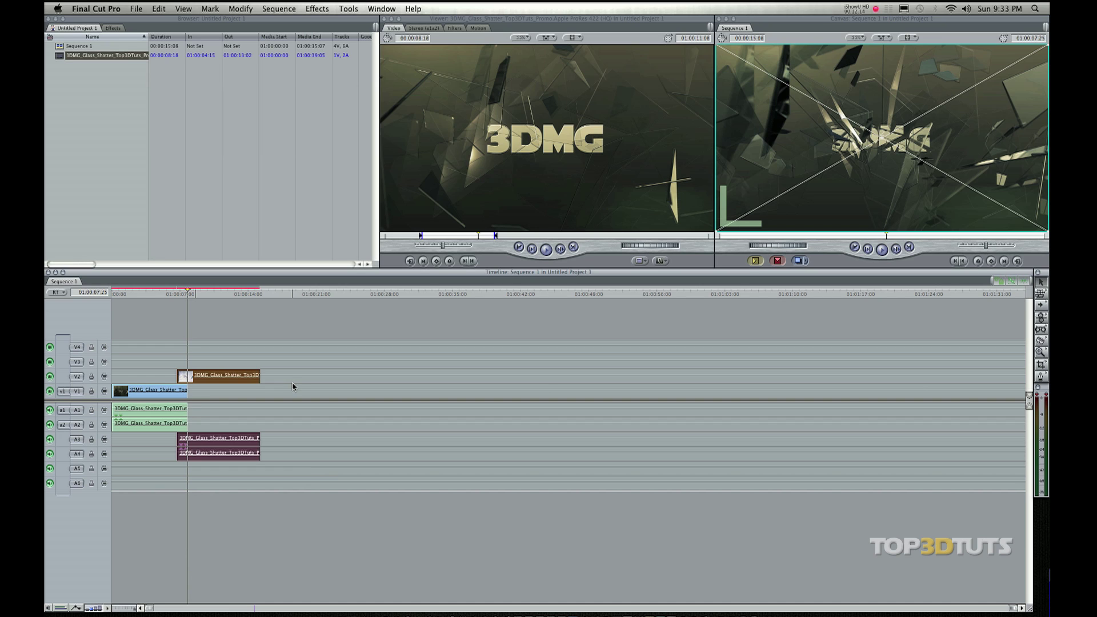
Move the B-roll clip to V1 after the first clip, back up to V2 and A3–A4, then preview it.
click(265, 388)
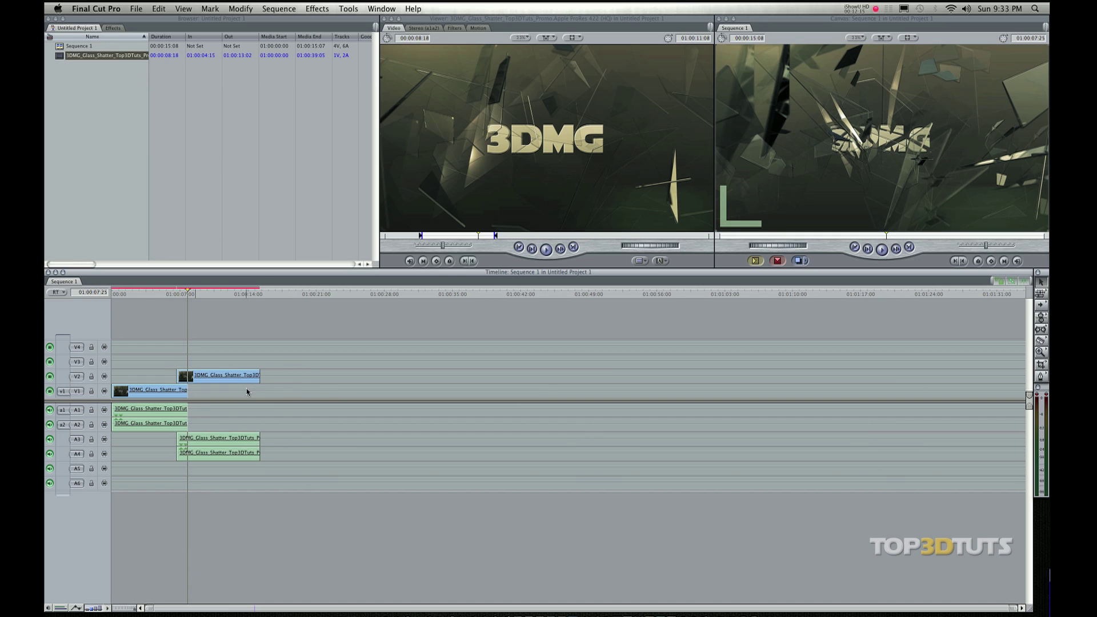
drag(247, 376, 258, 391)
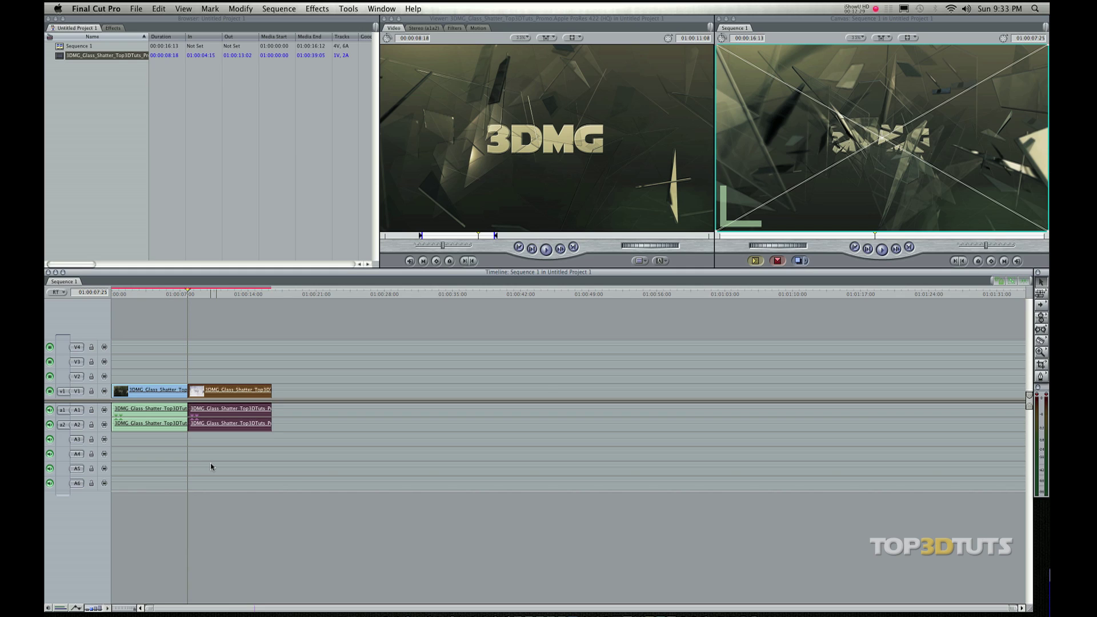
drag(220, 410, 225, 372)
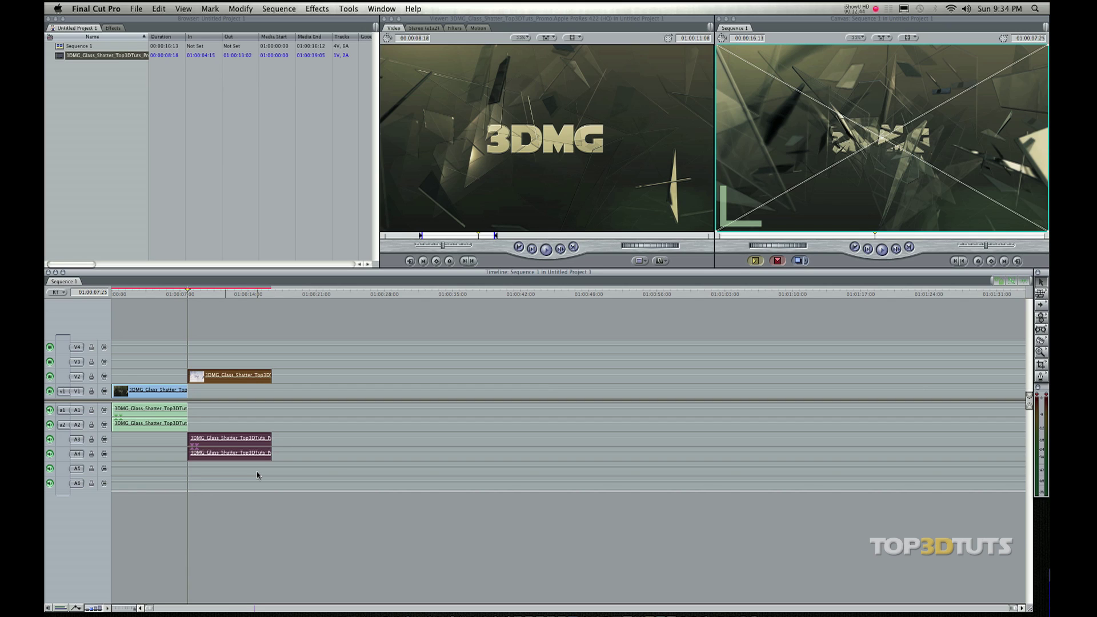
click(953, 532)
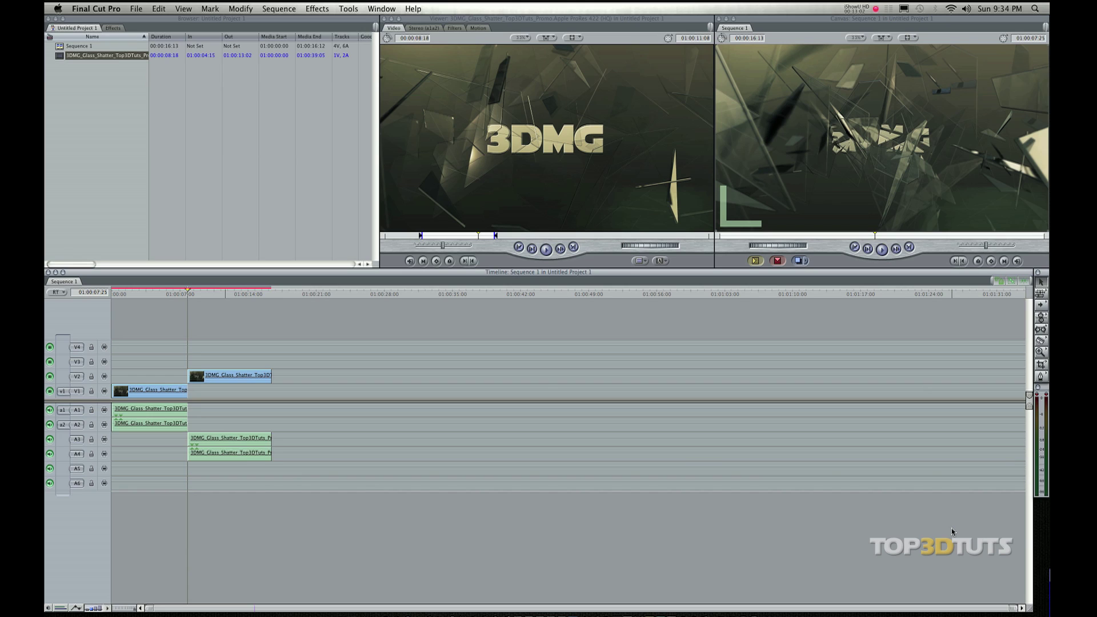
click(235, 293)
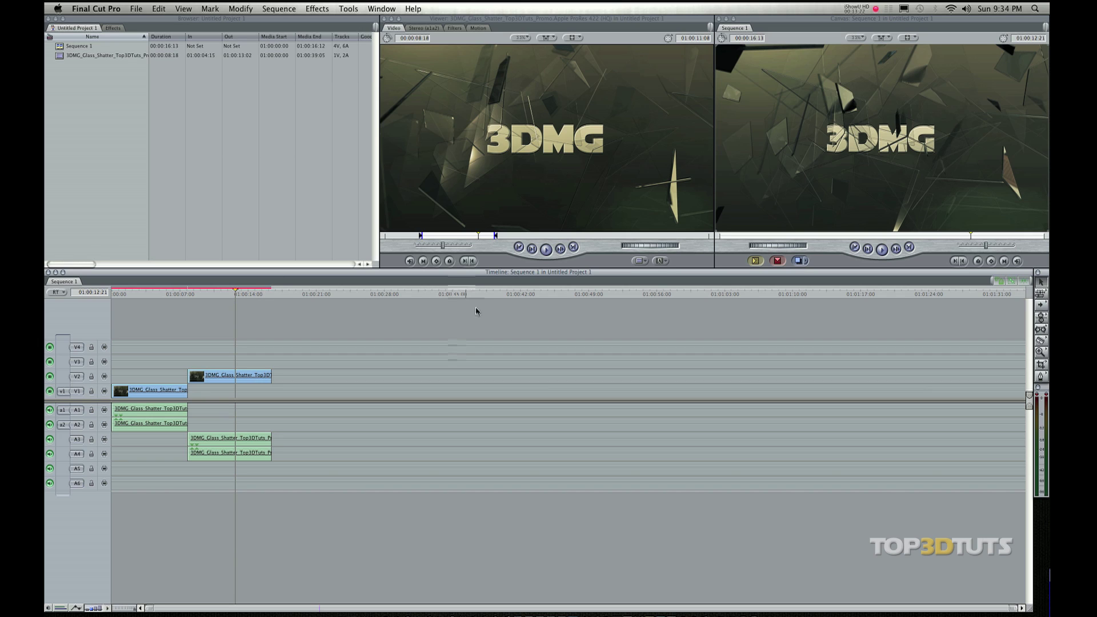
Clear the promo clip's In and Out points in the Viewer with Option+X.
key(alt+x)
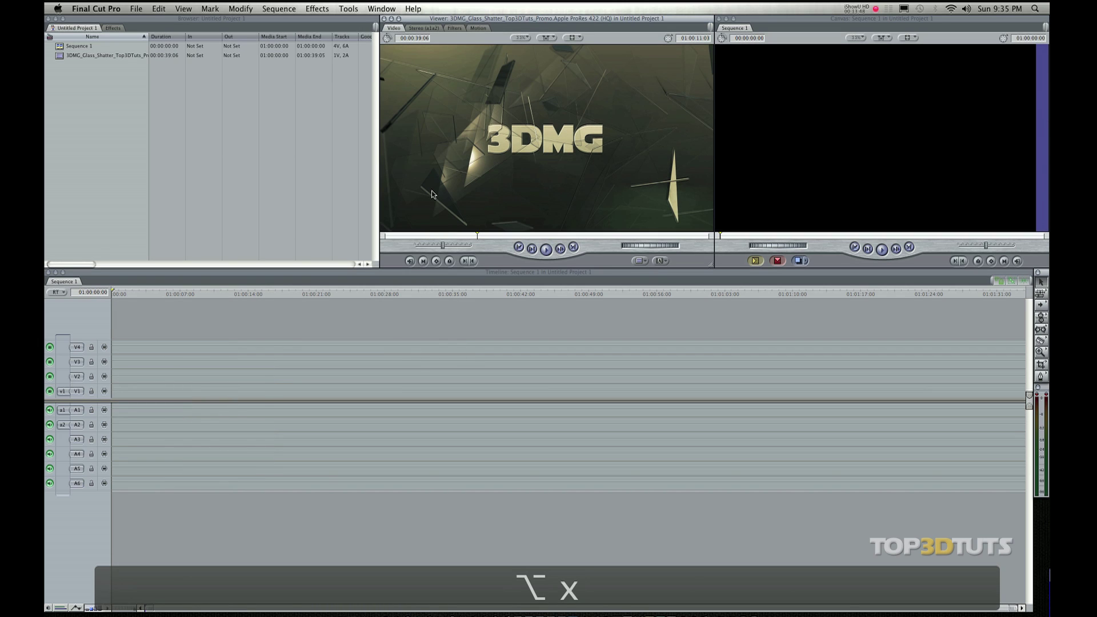